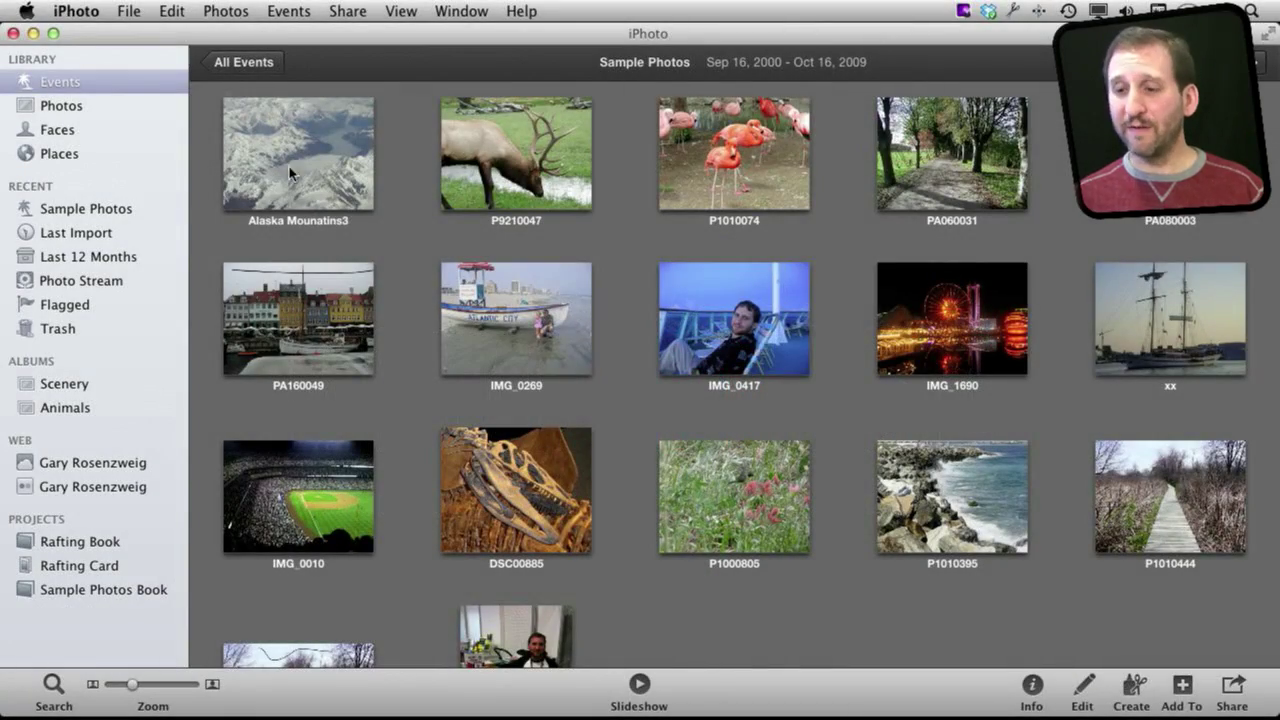
Select ten Sample Photos images, from Alaska Mountains3 to the sailing ship, and start a calendar.
mouse_move(282, 210)
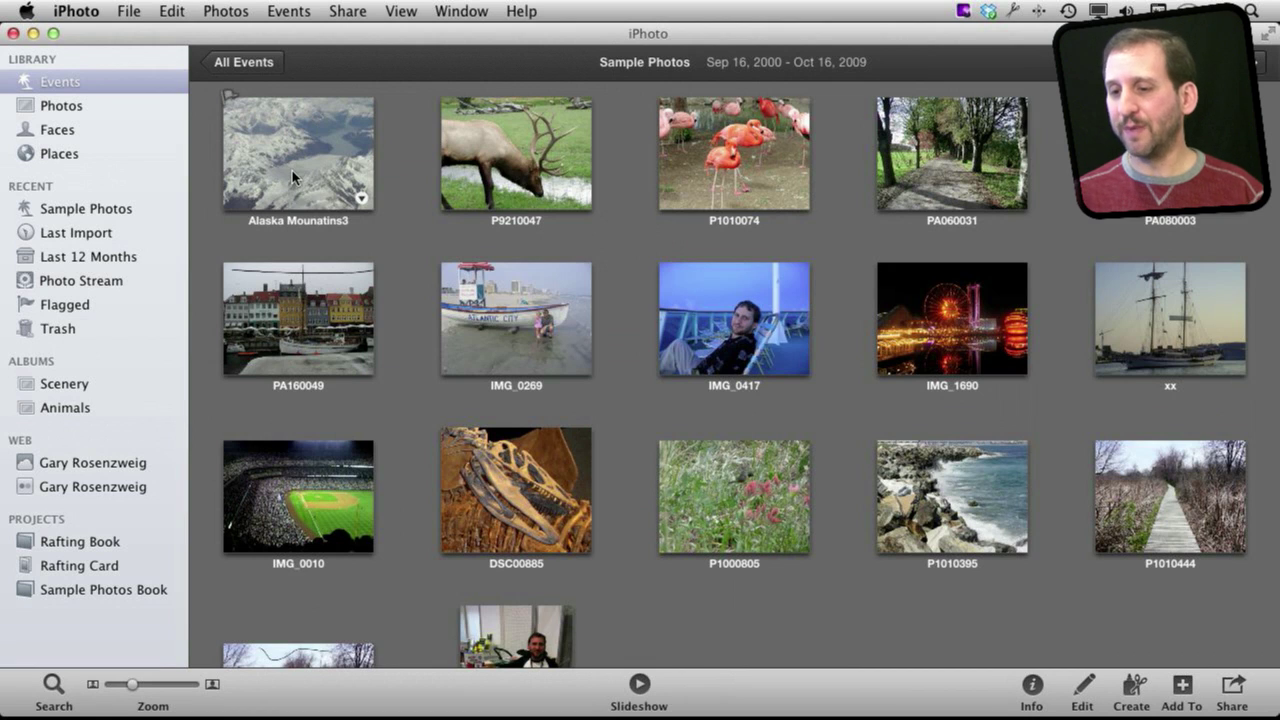
click(292, 170)
super+click(306, 285)
super+click(487, 174)
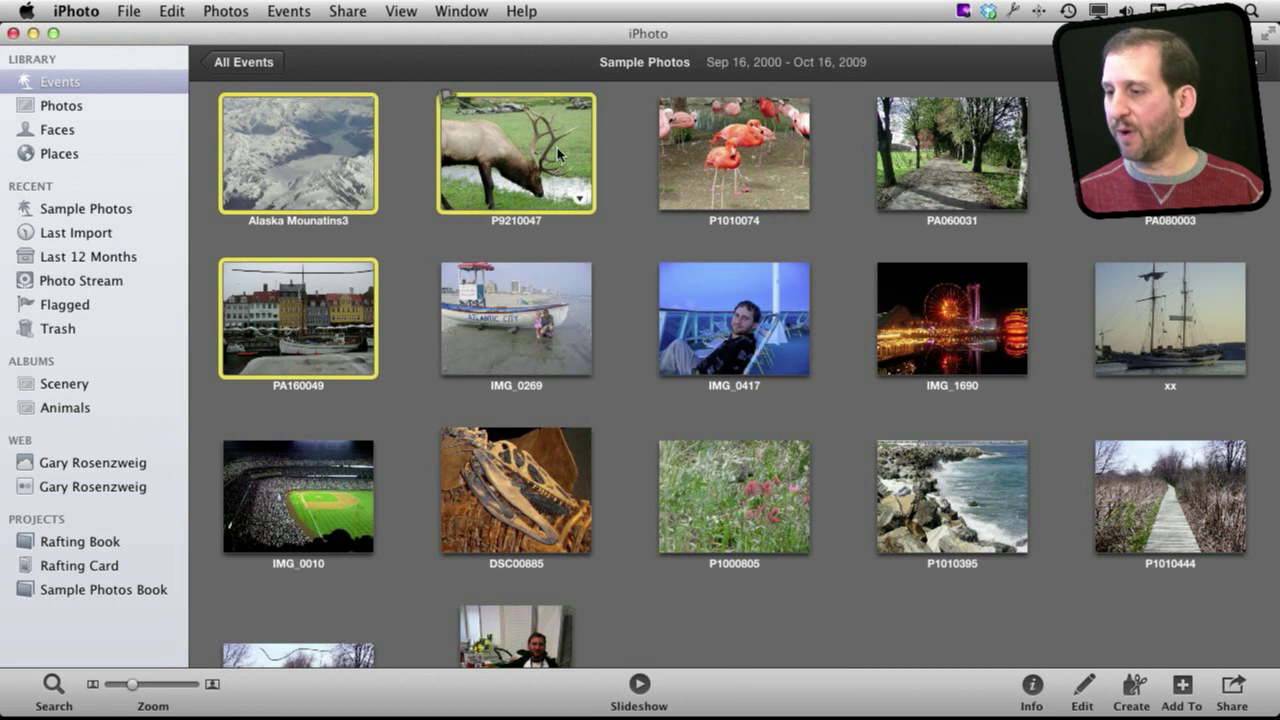
super+click(687, 147)
super+click(928, 164)
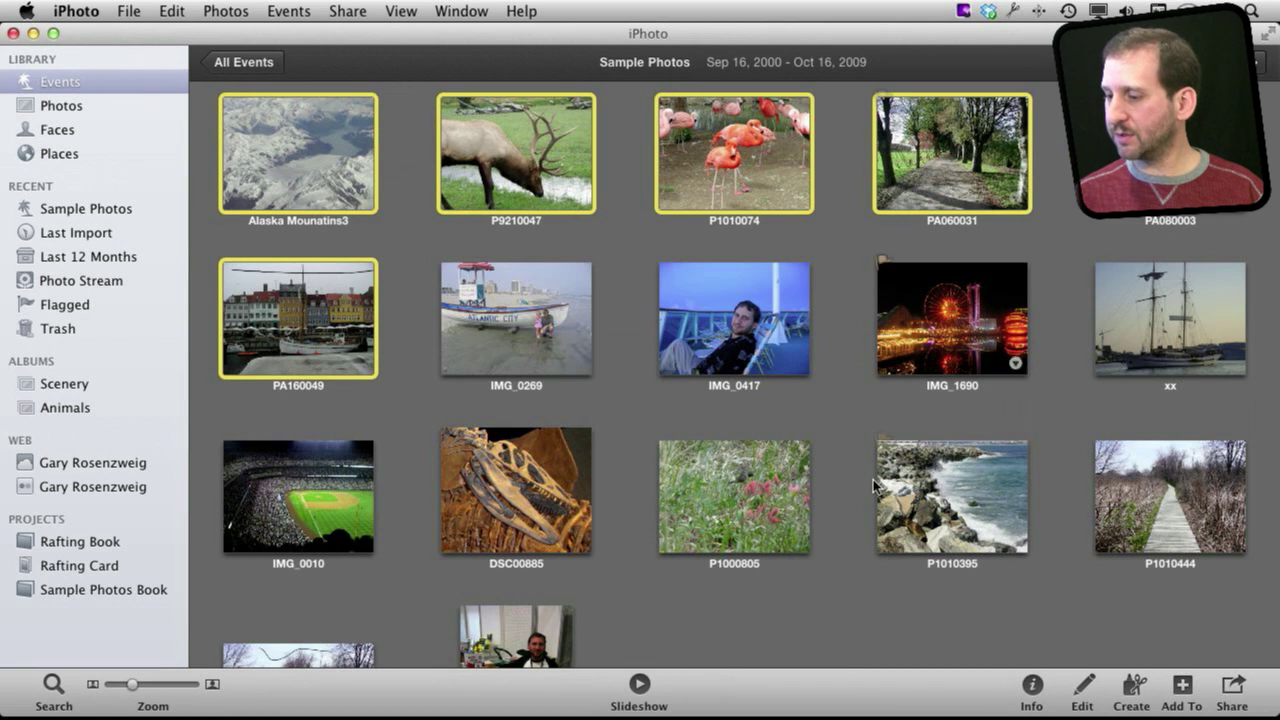
super+click(922, 497)
super+click(754, 495)
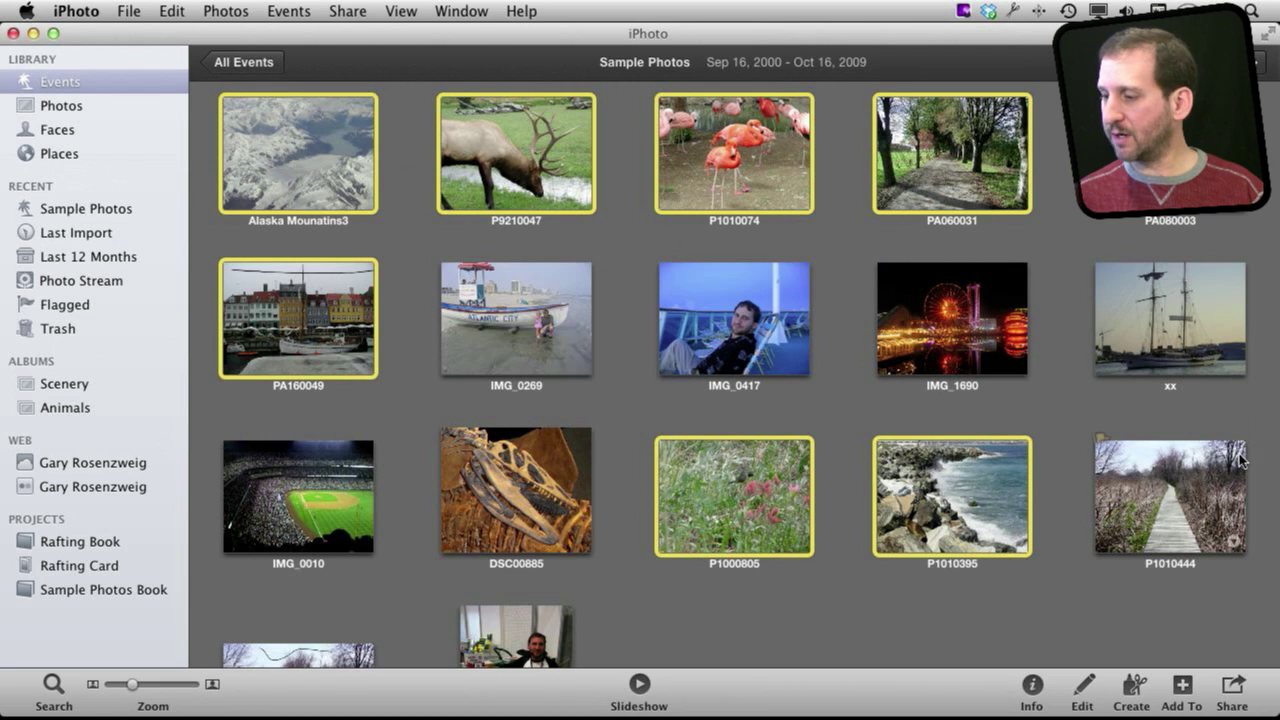
super+click(1189, 481)
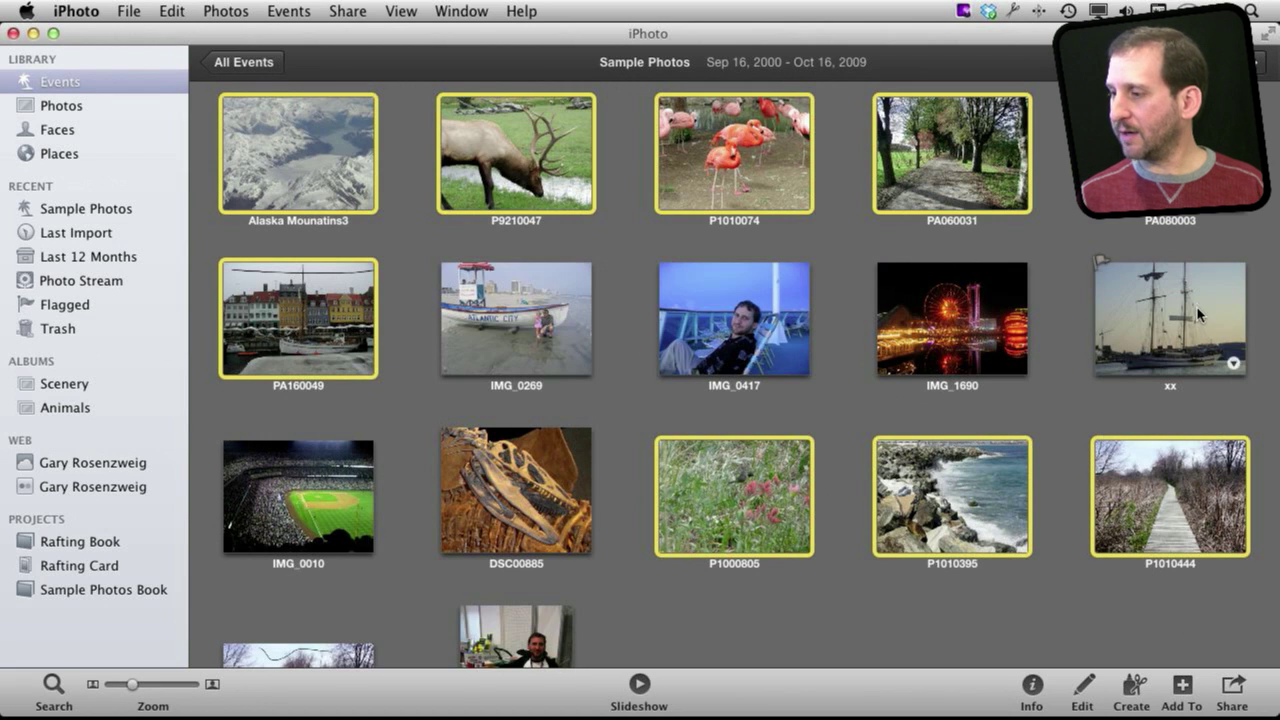
super+click(1164, 314)
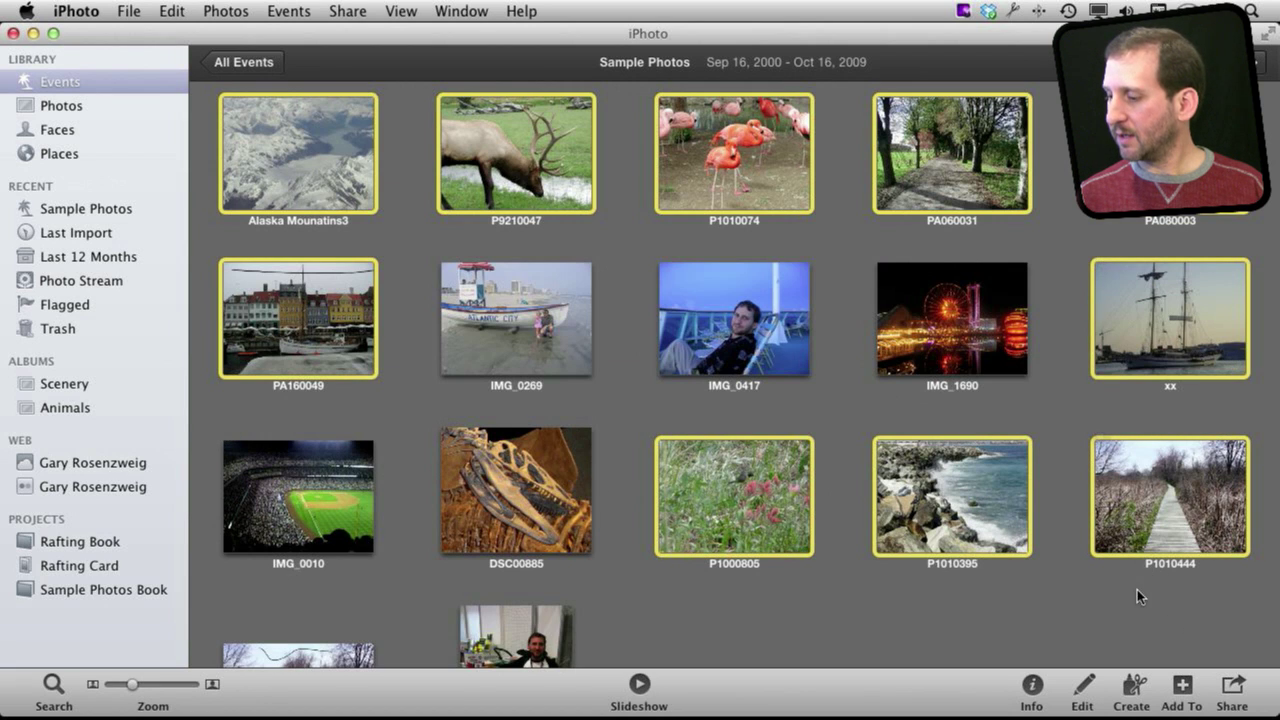
click(1134, 686)
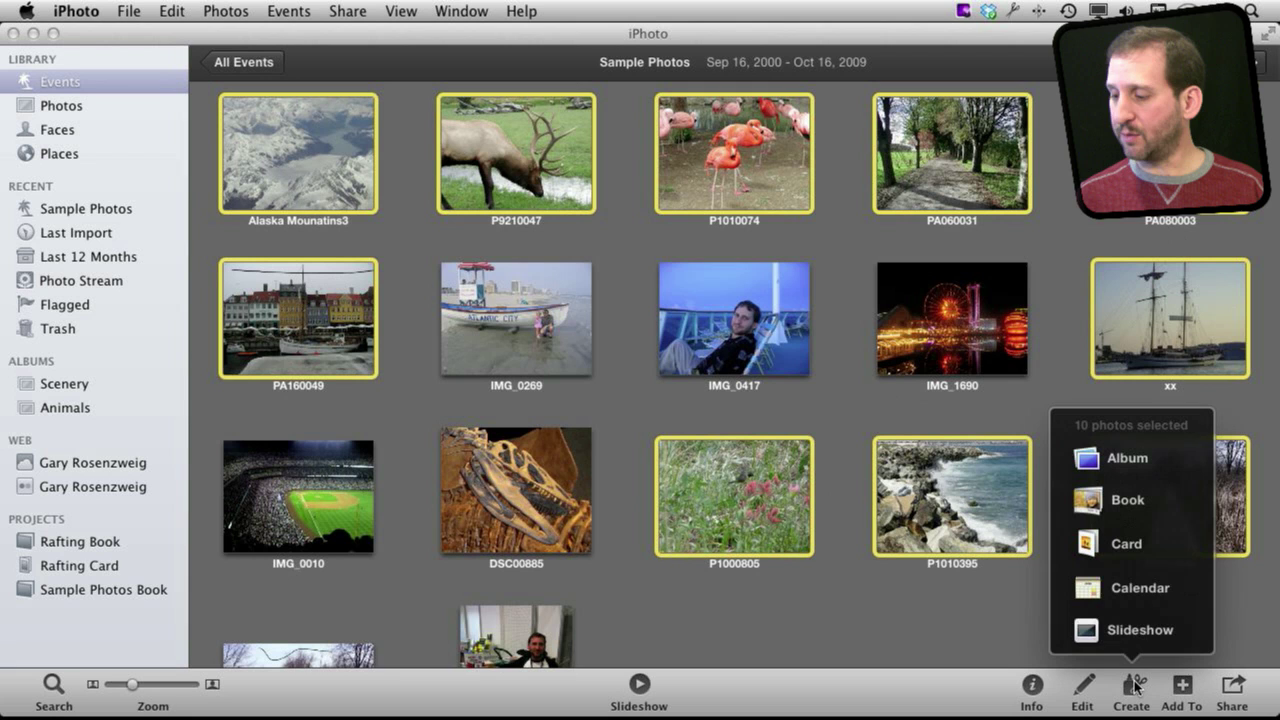
click(1131, 626)
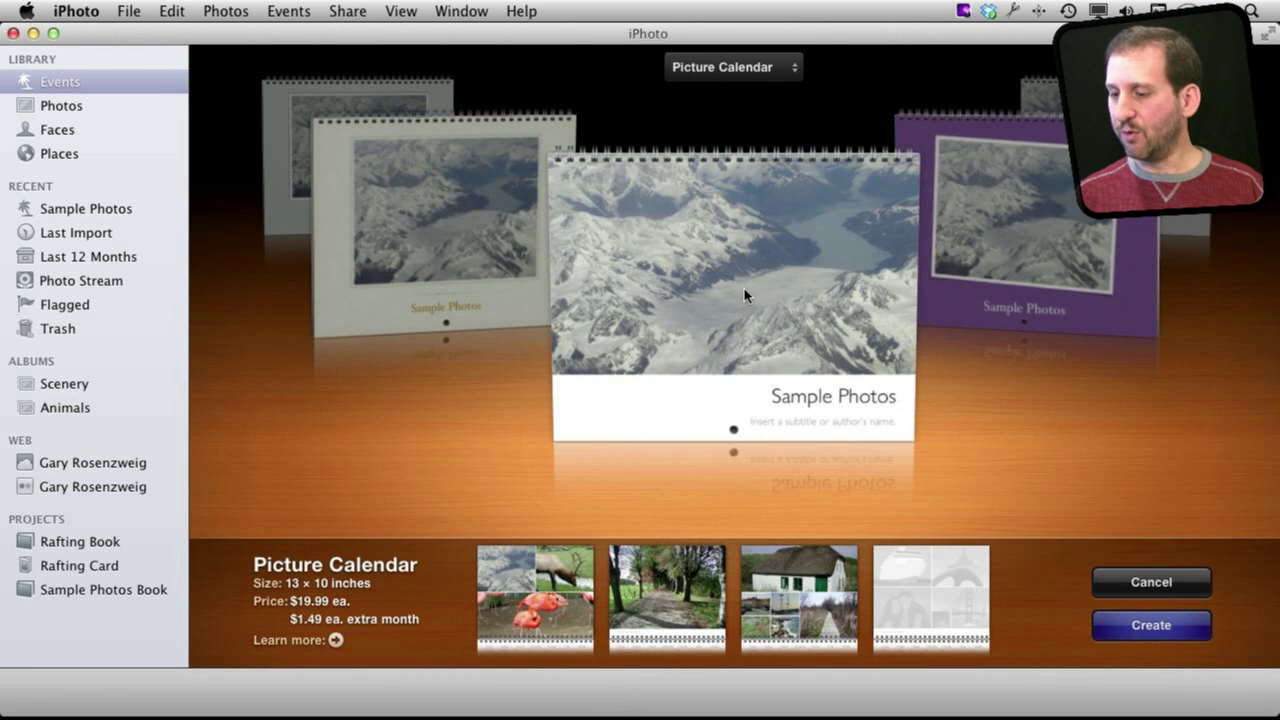
Switch the calendar theme to Classic and create the calendar.
click(500, 234)
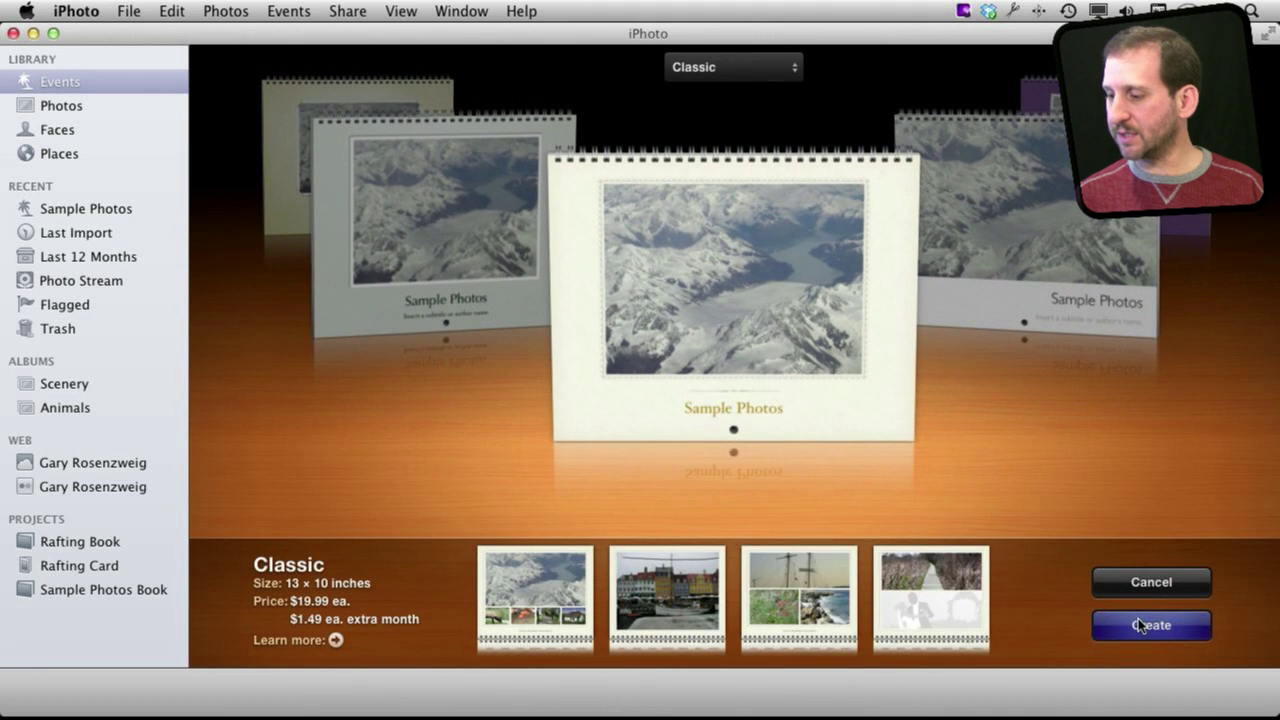
click(1138, 625)
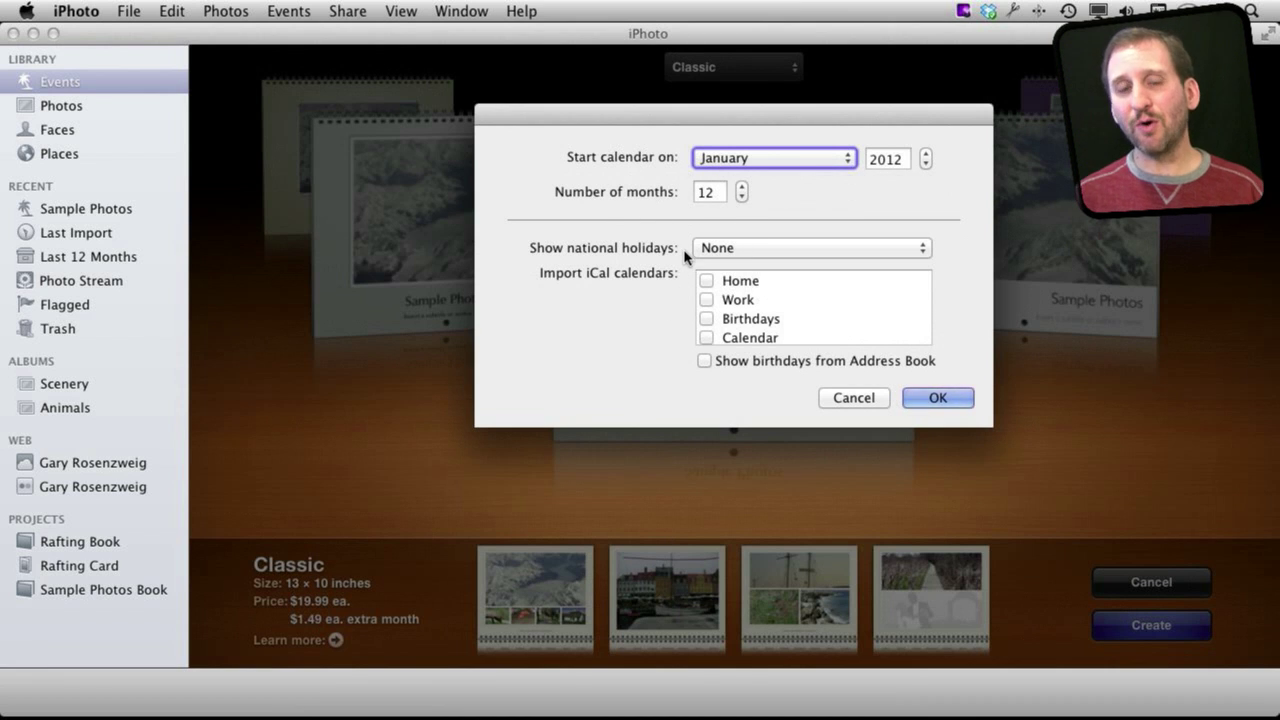
Set United States holidays, a December 2011 start and 13 months, then confirm the settings.
click(721, 250)
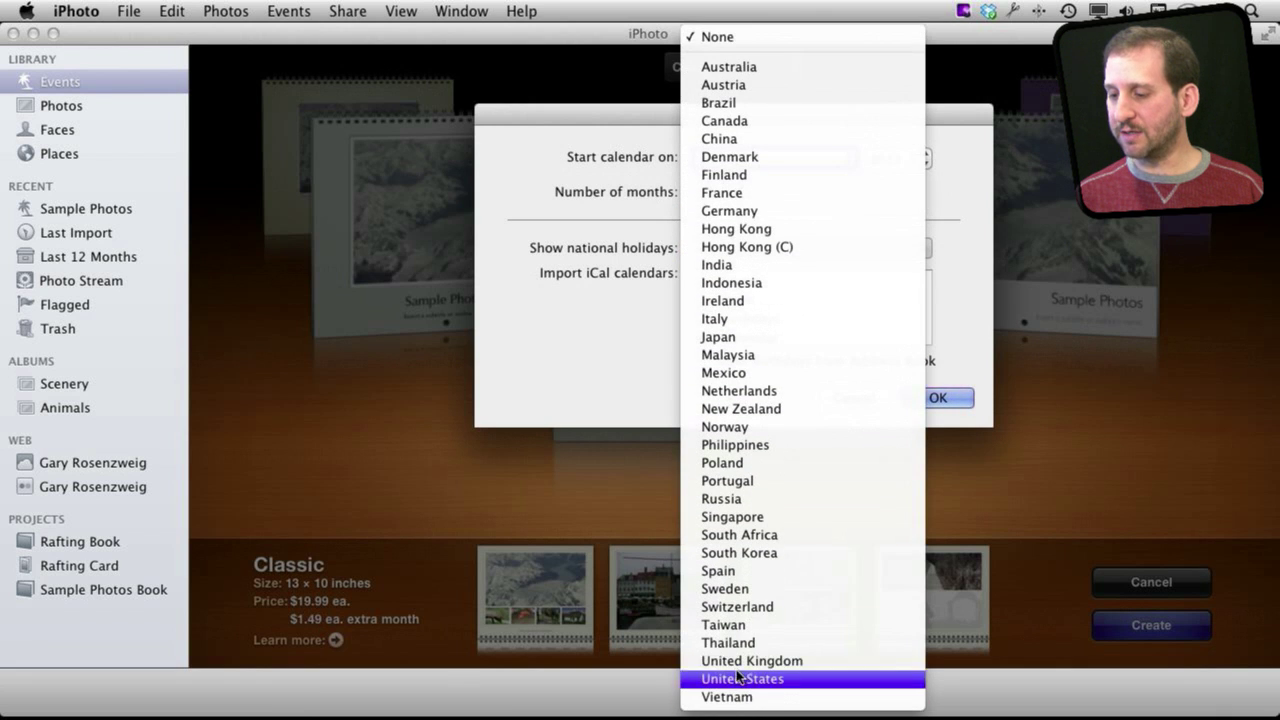
click(742, 680)
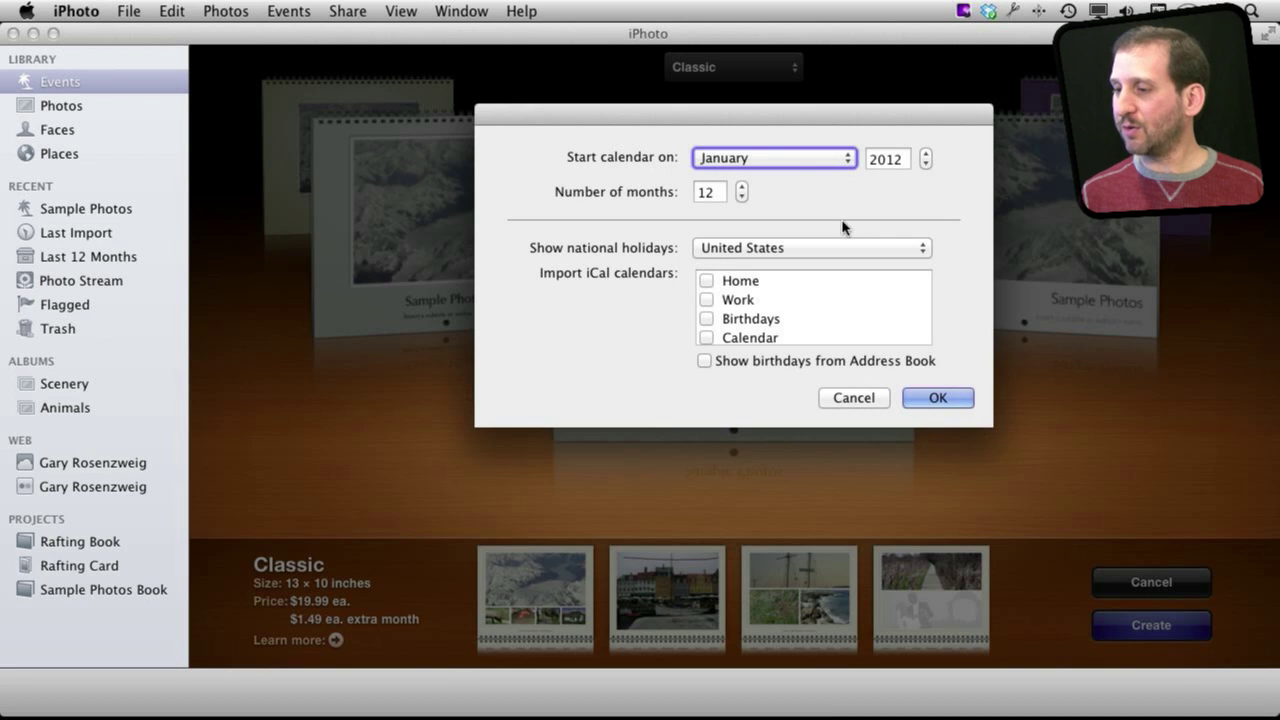
click(775, 158)
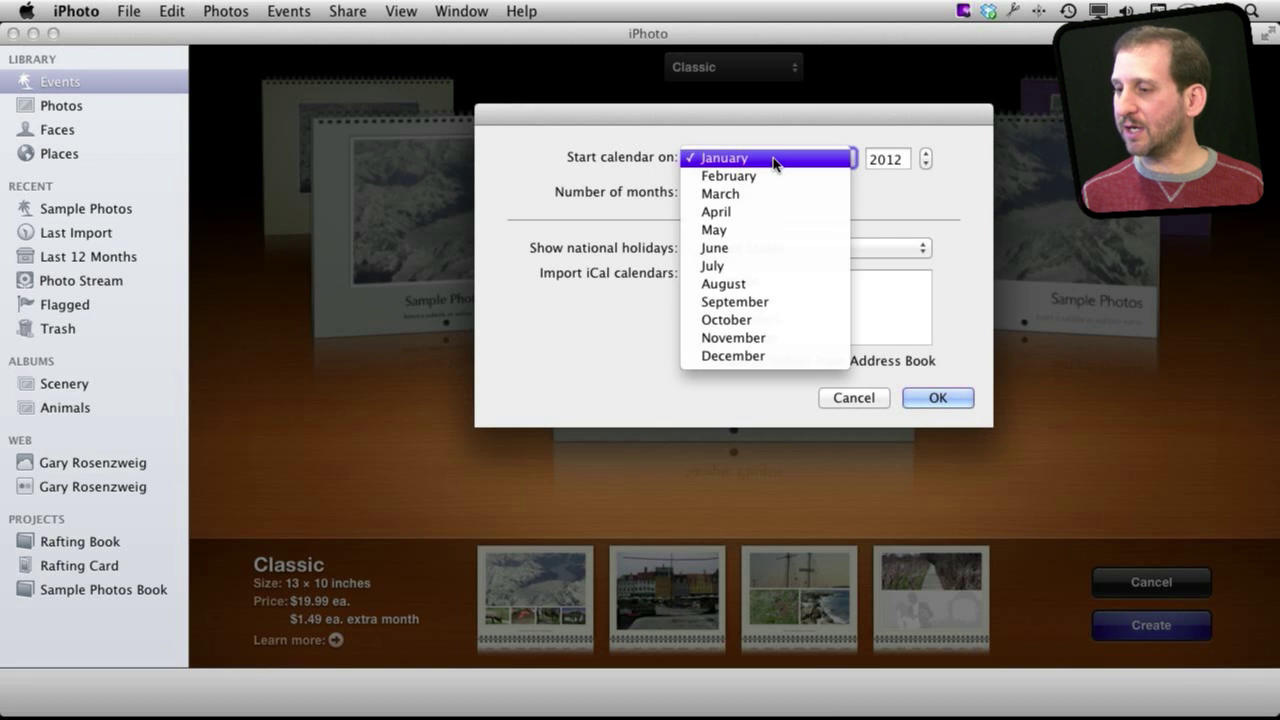
click(769, 358)
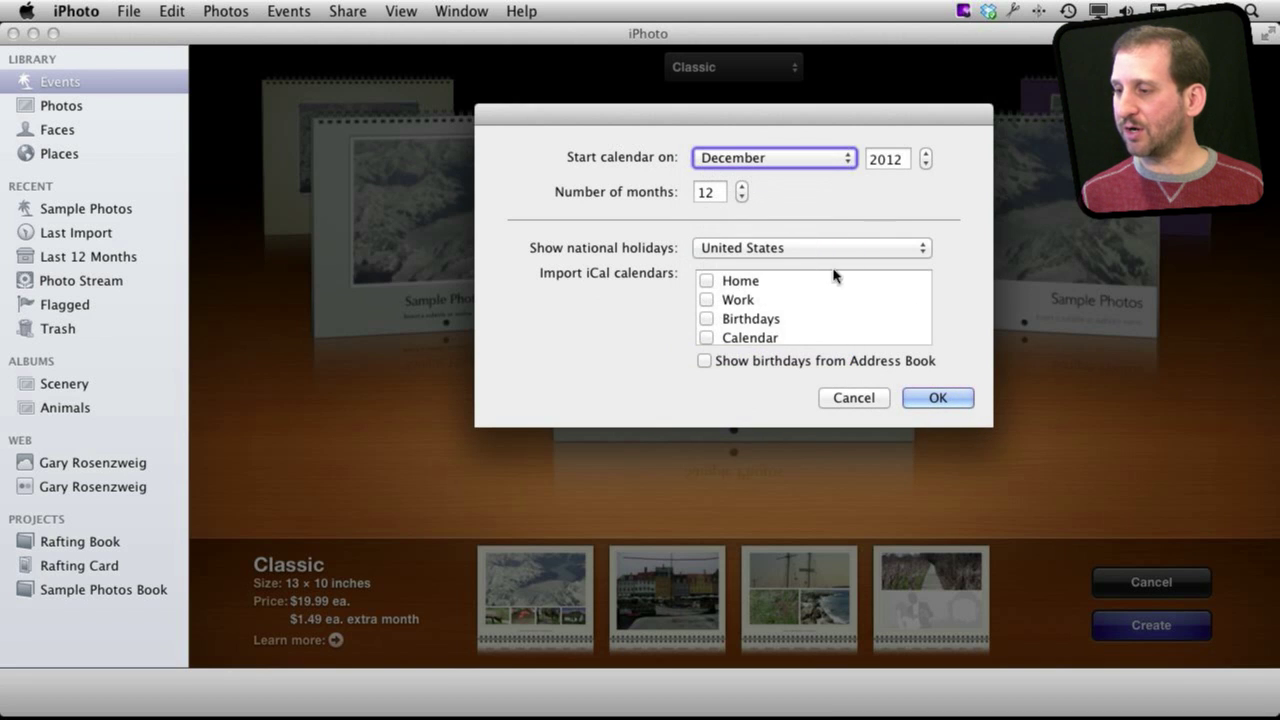
click(926, 165)
click(926, 165)
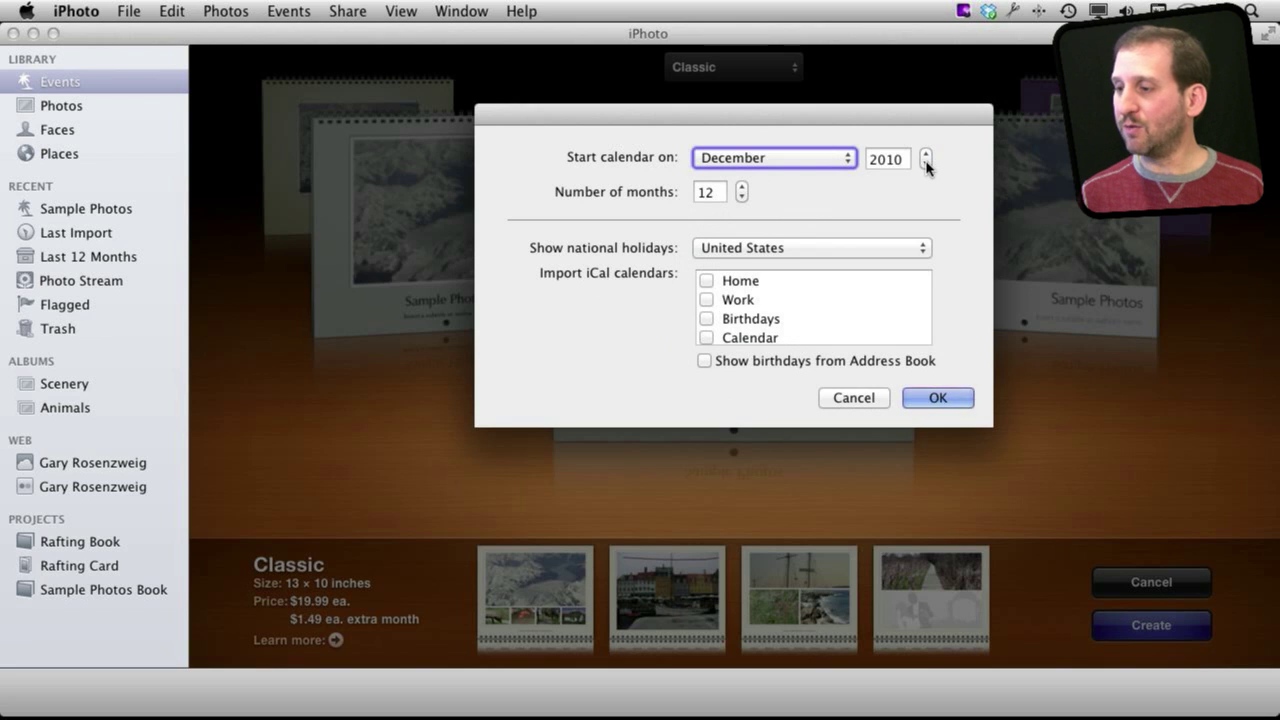
click(926, 155)
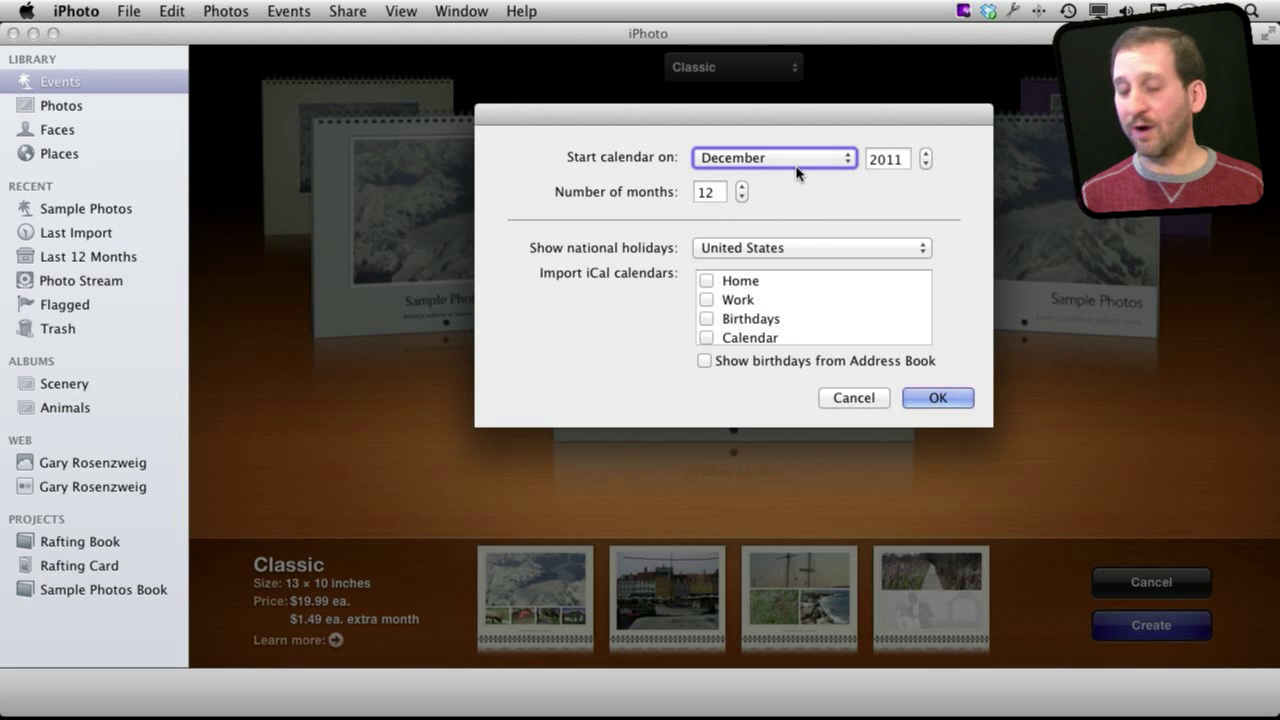
click(742, 186)
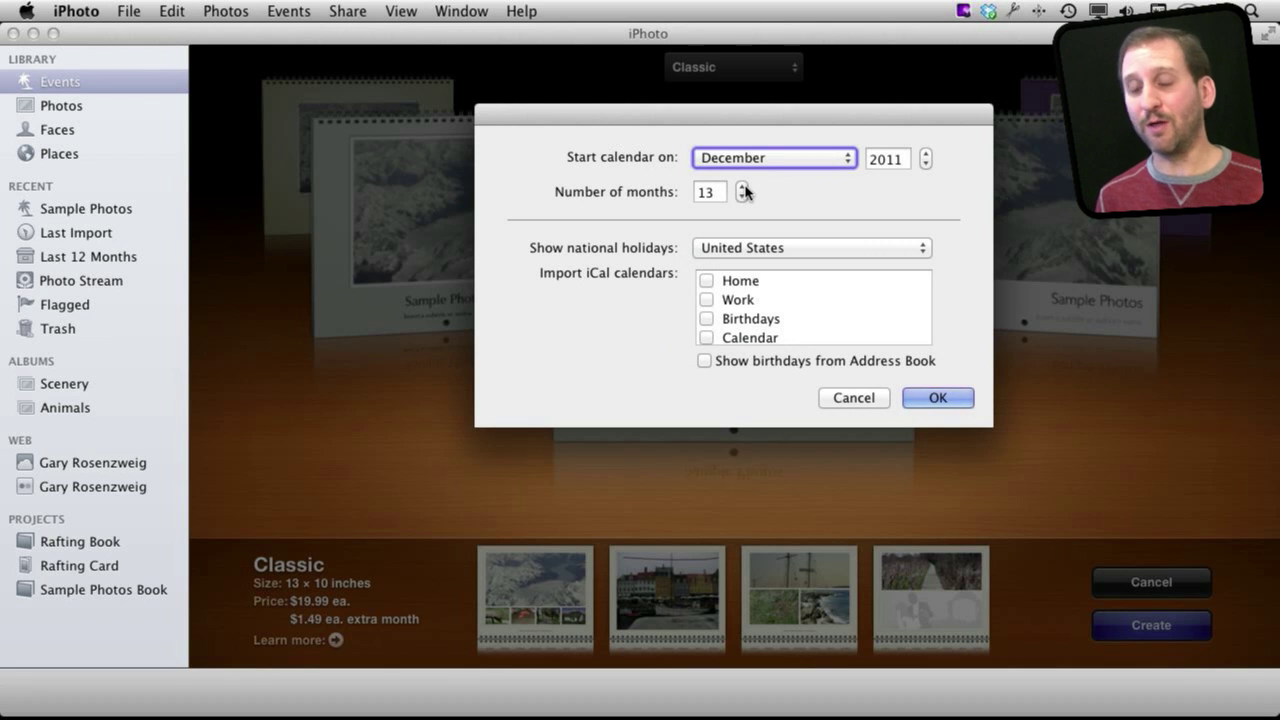
click(938, 398)
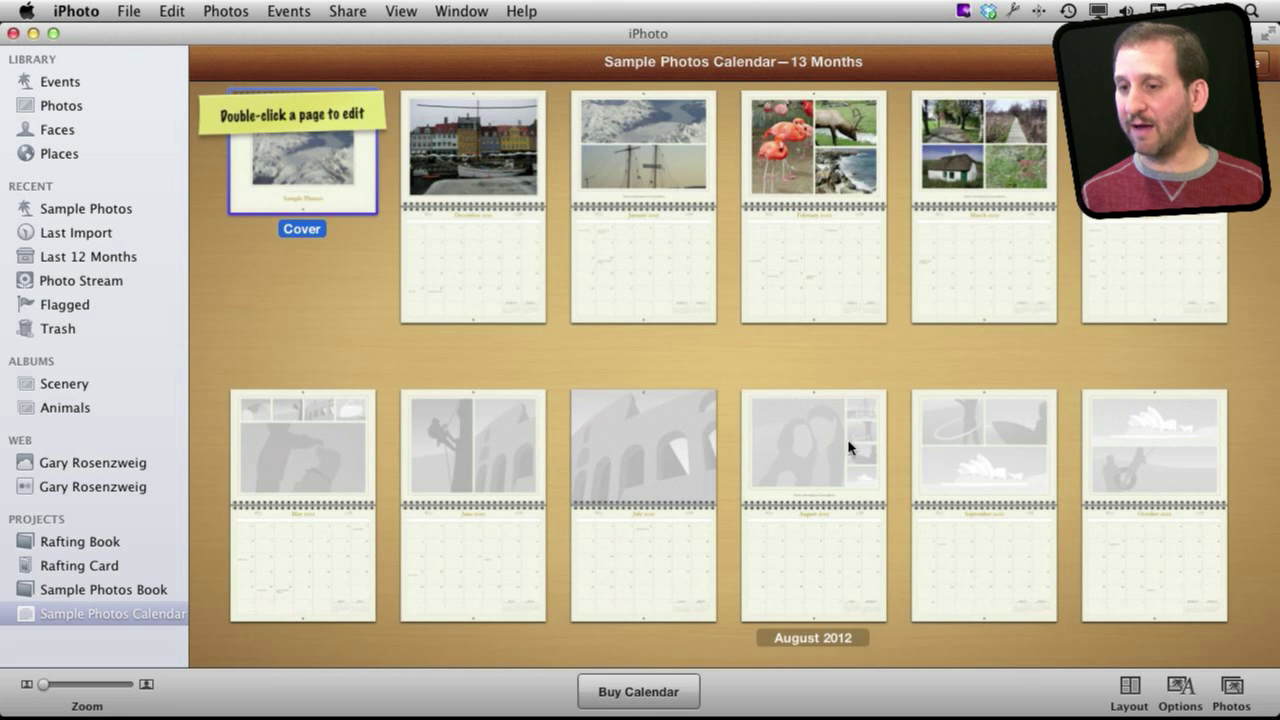
Select the December 2011 page in the All Pages view.
click(483, 158)
double_click(480, 157)
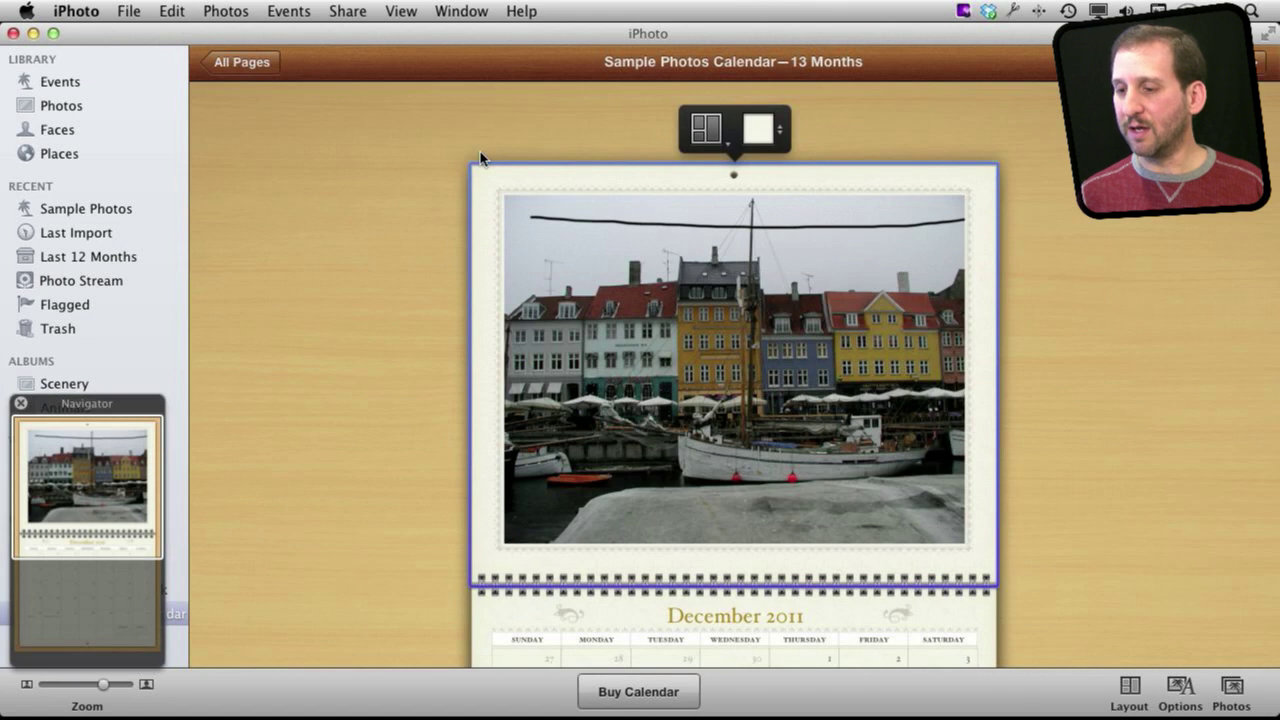
click(706, 128)
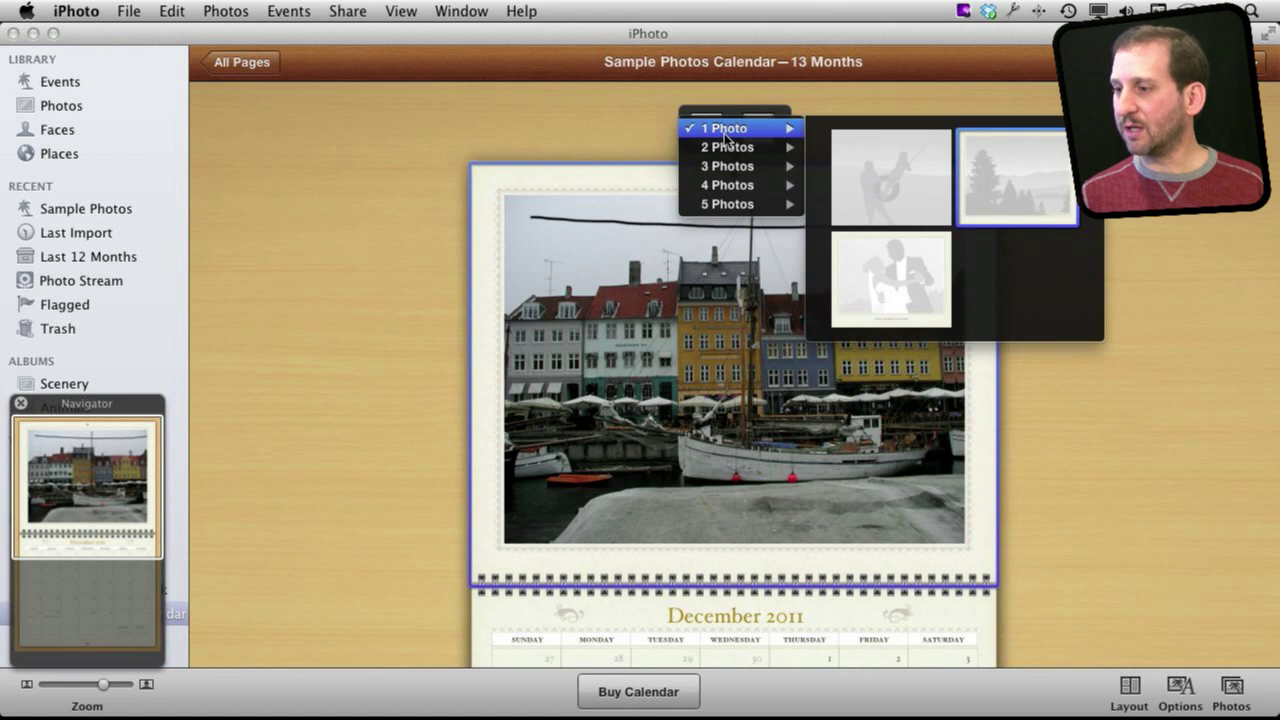
click(641, 121)
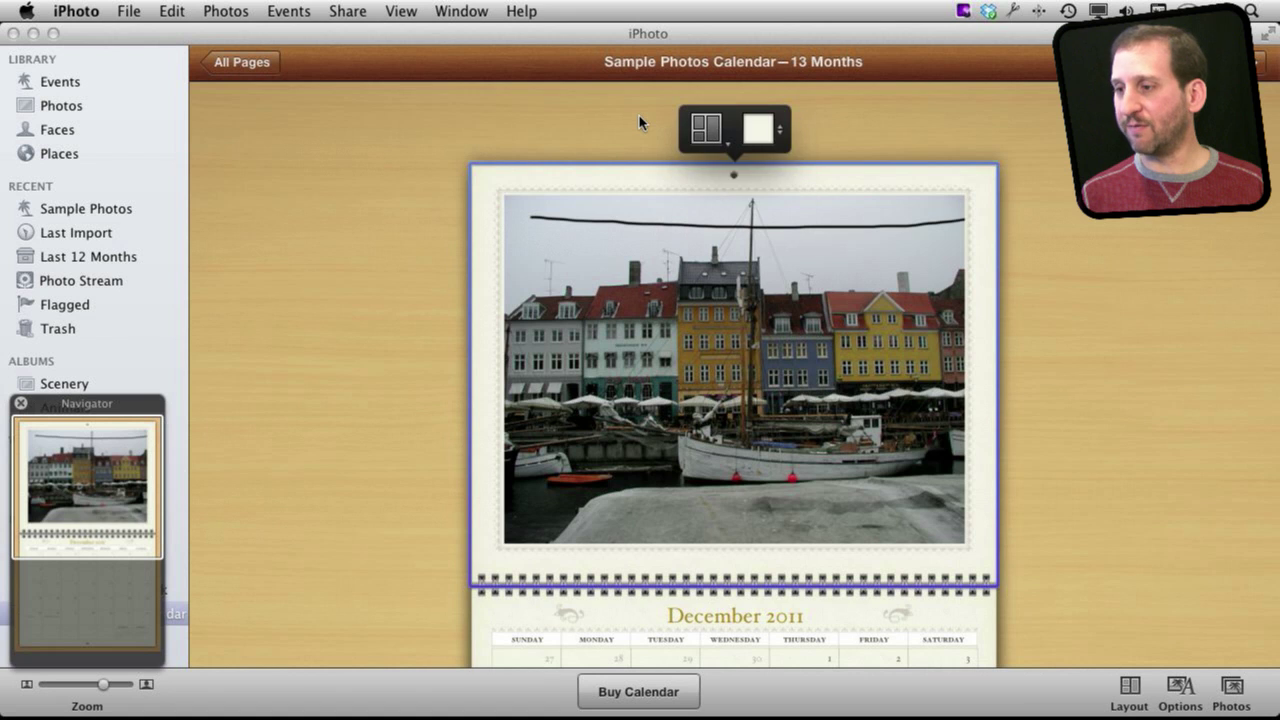
click(690, 345)
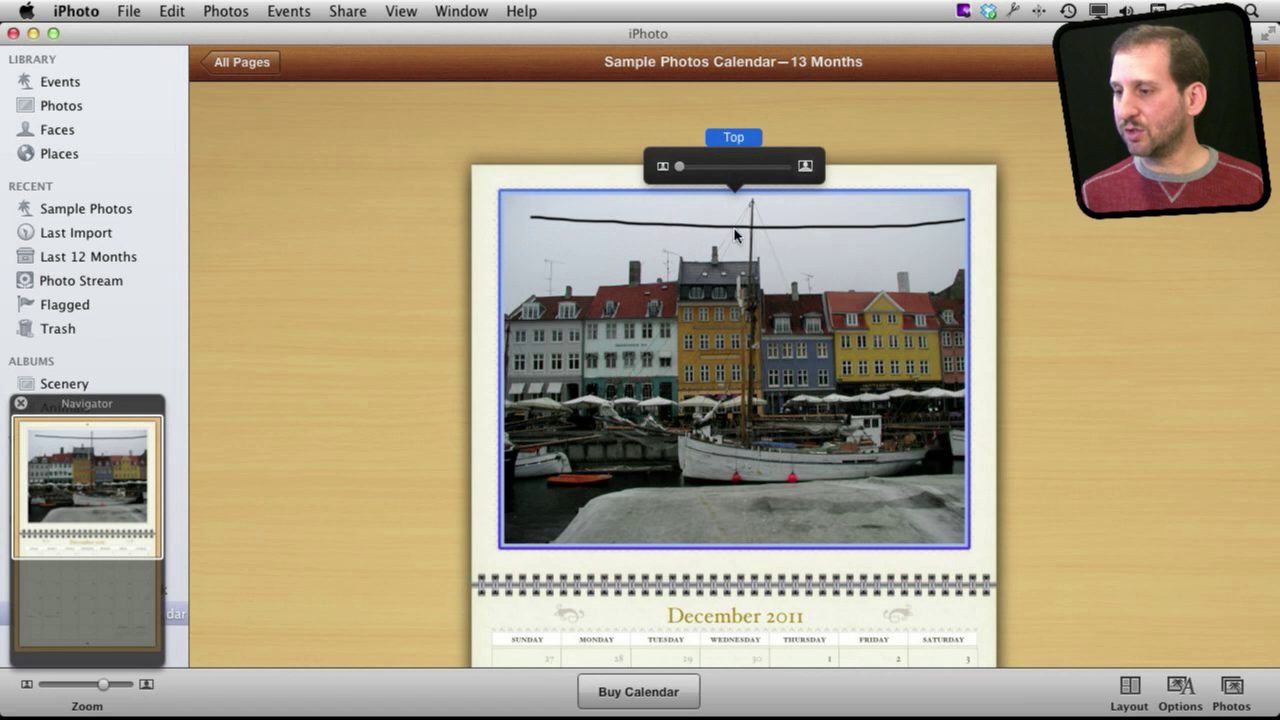
drag(708, 173, 657, 171)
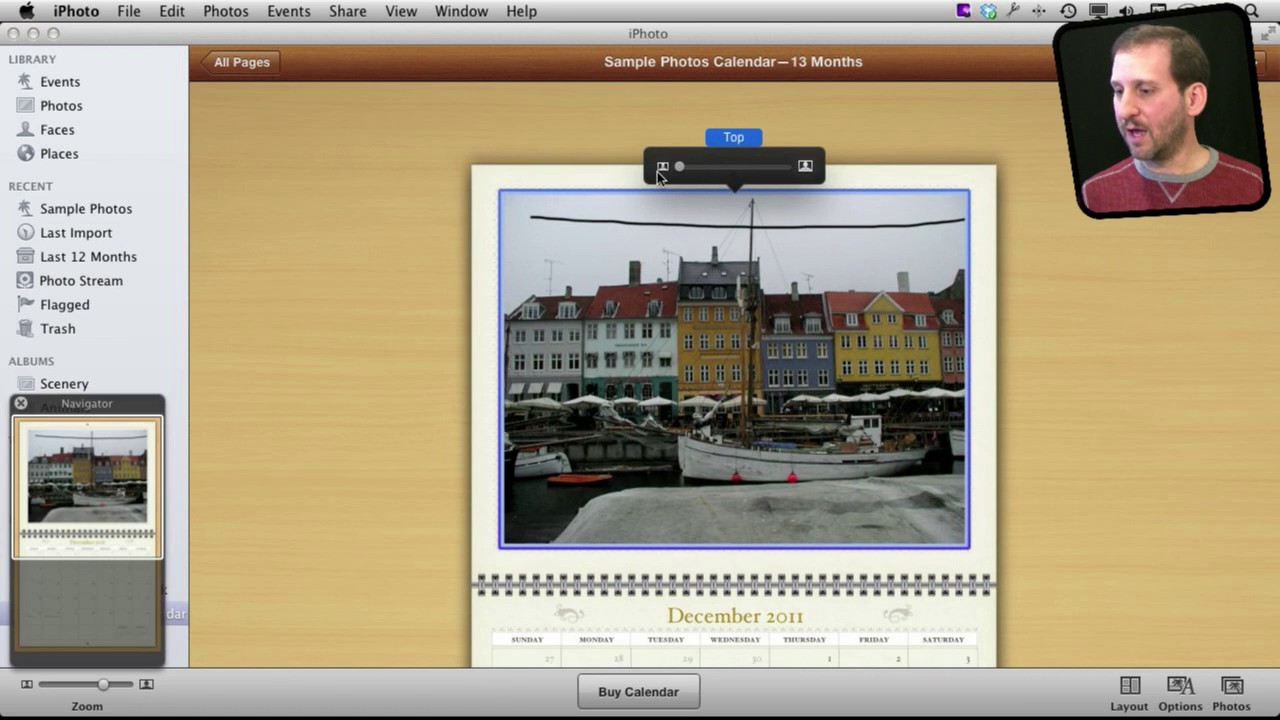
click(581, 128)
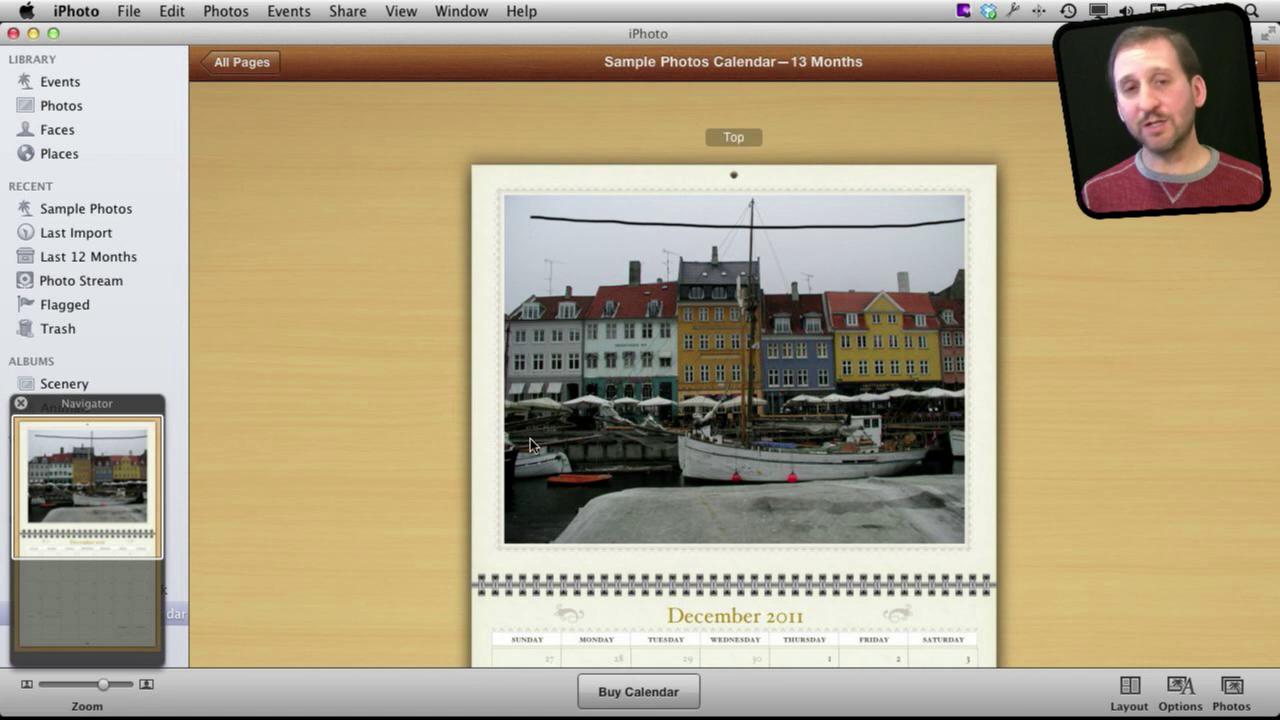
Switch the December 2011 page background from cream to the tan swatch.
click(1125, 686)
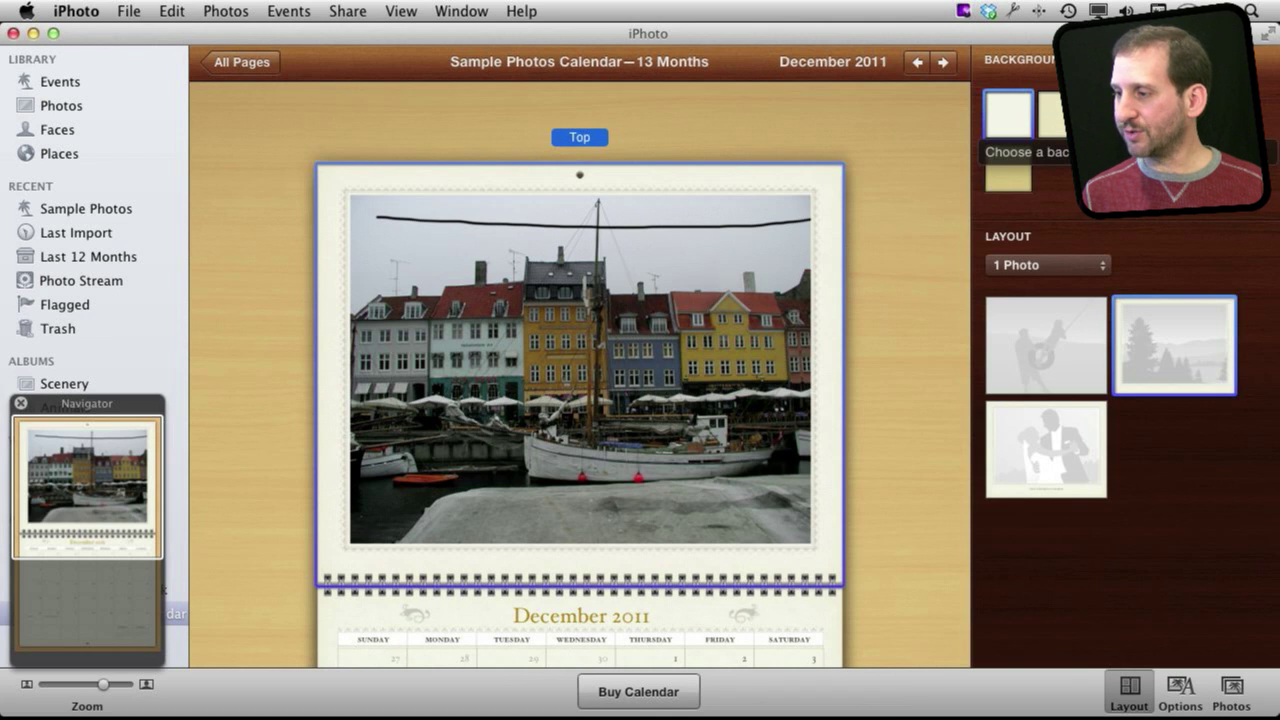
click(1008, 178)
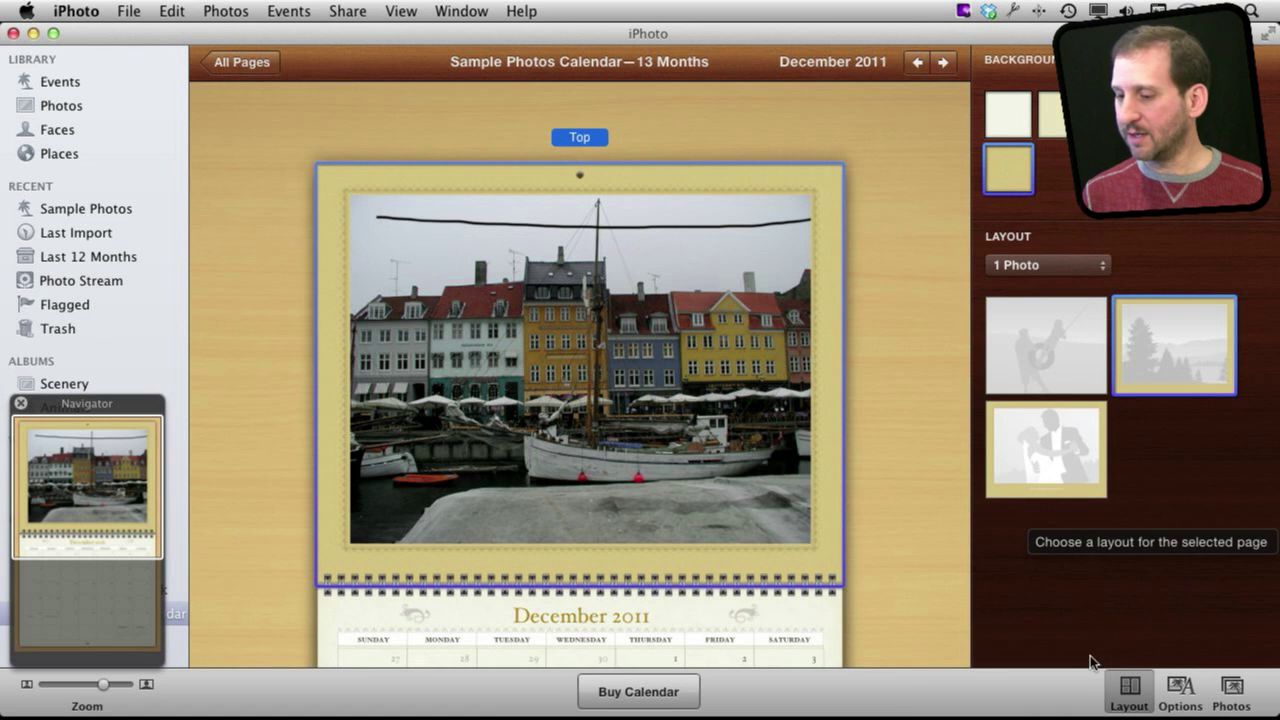
Give February 2012 a one-photo layout with a cream border, then return to All Pages.
click(243, 61)
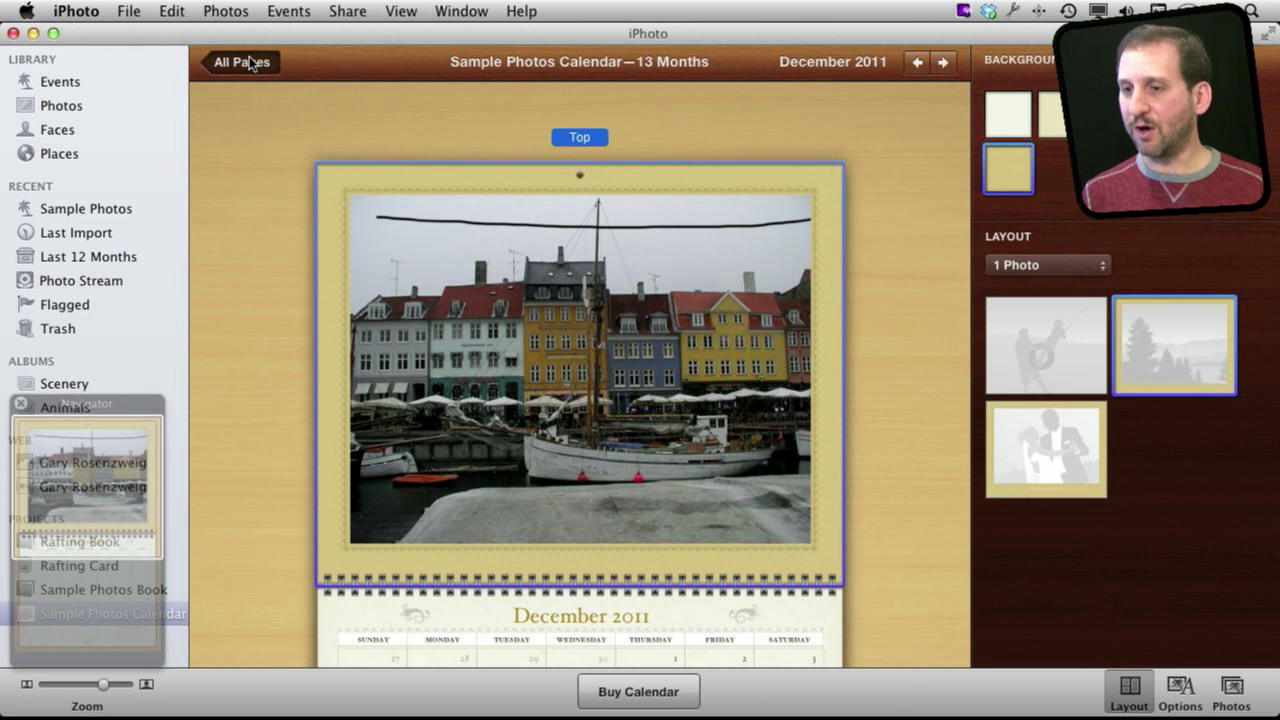
click(793, 131)
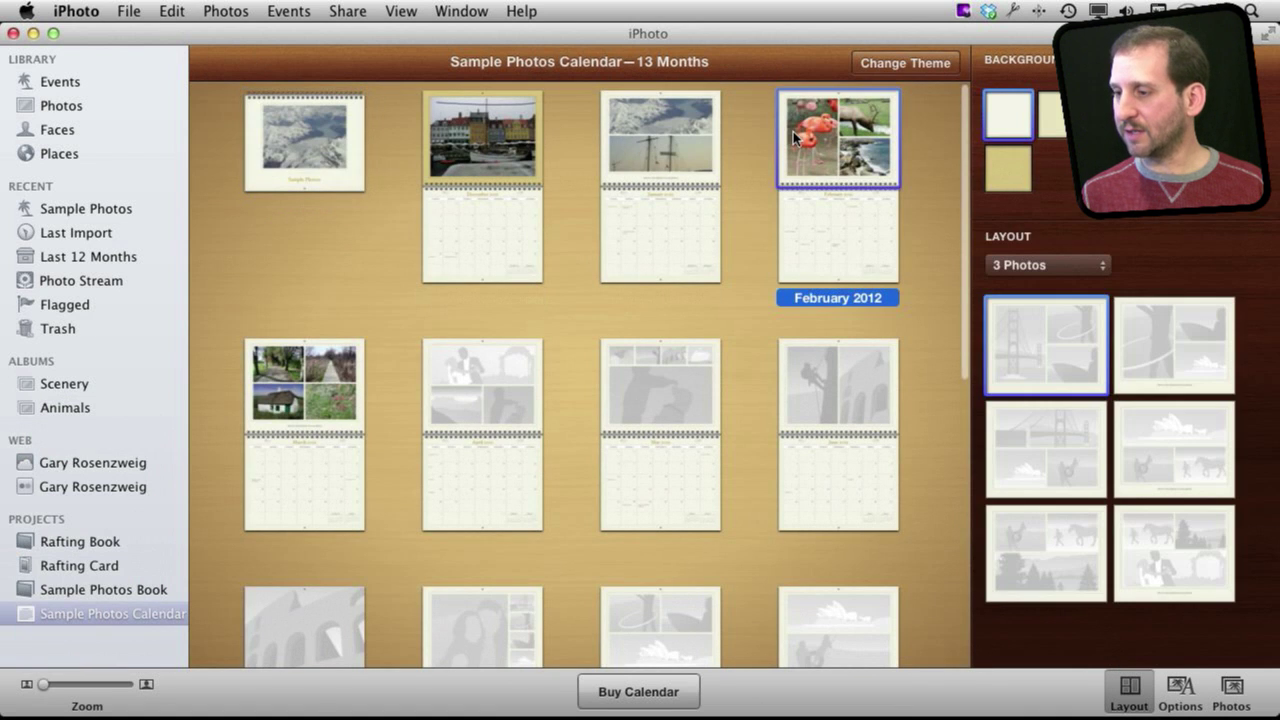
double_click(793, 131)
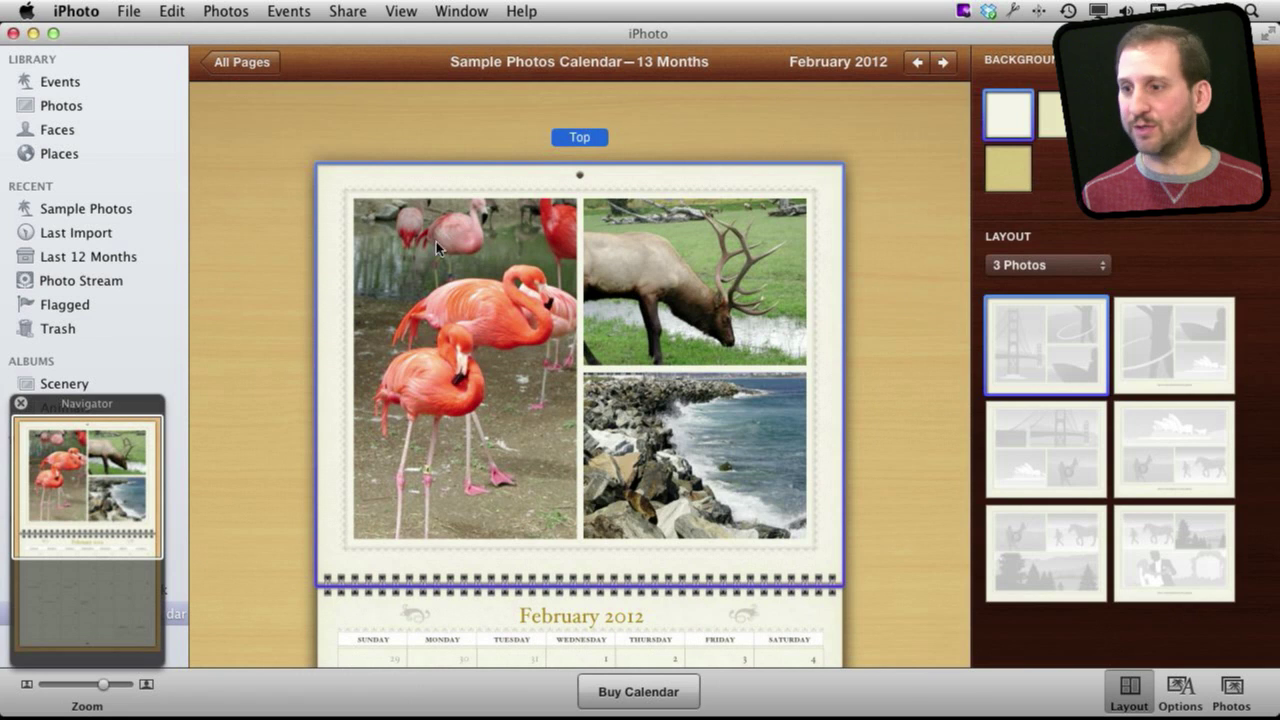
click(1023, 263)
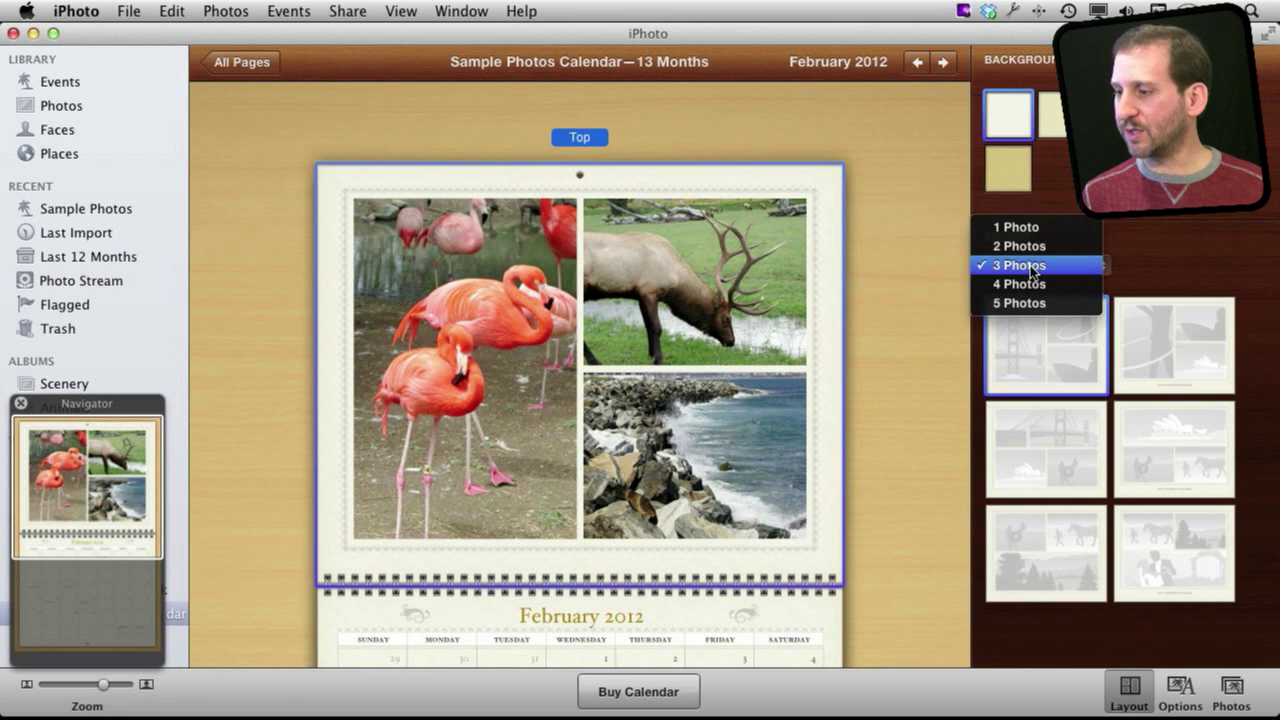
click(1016, 228)
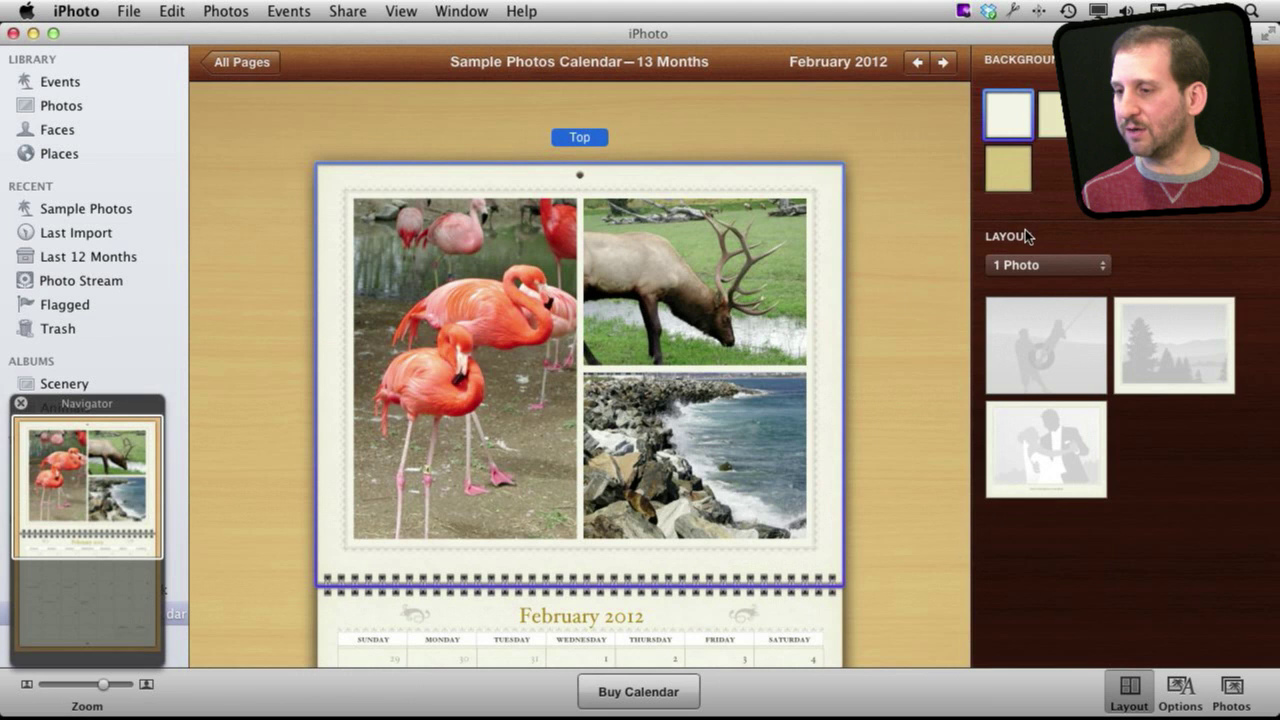
click(1052, 363)
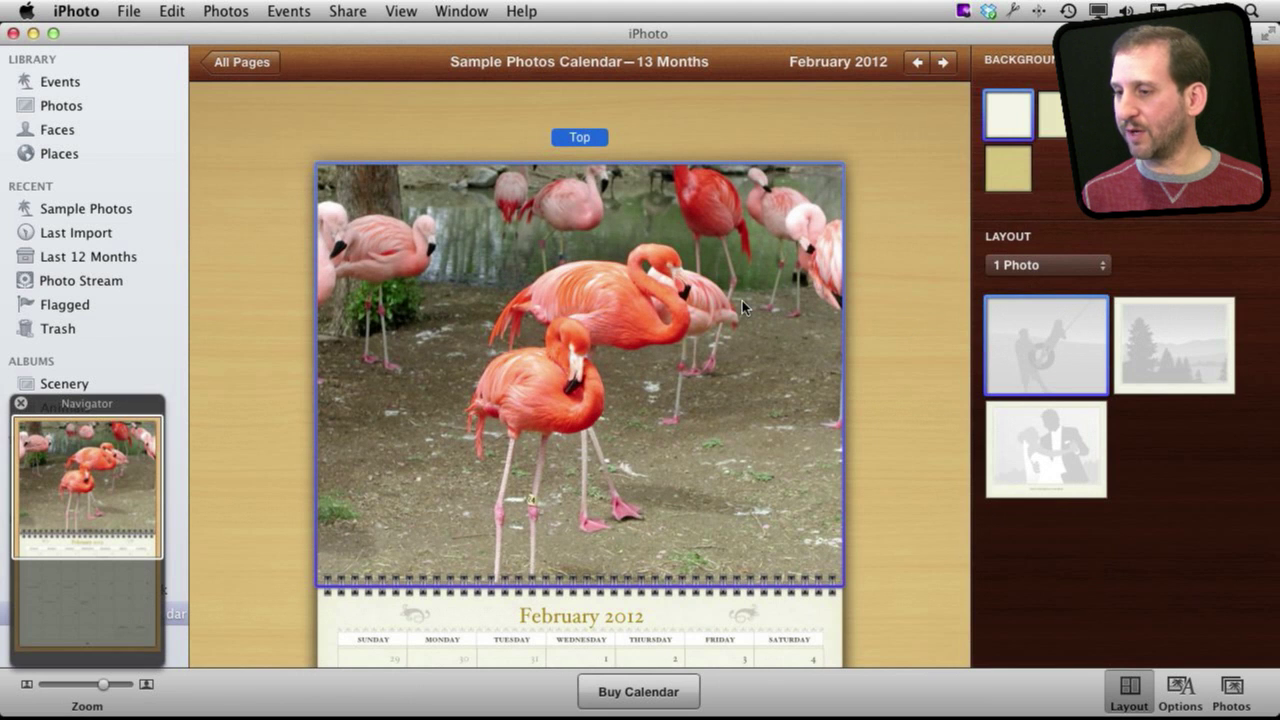
click(1183, 364)
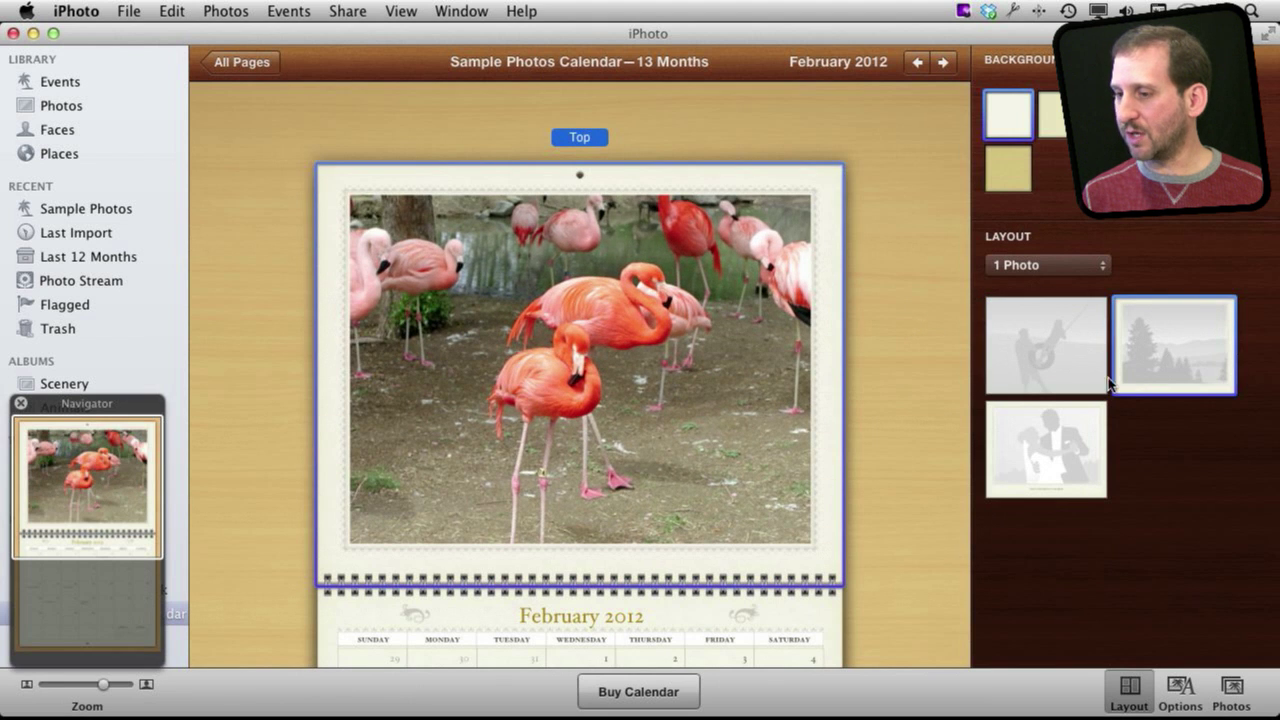
click(266, 70)
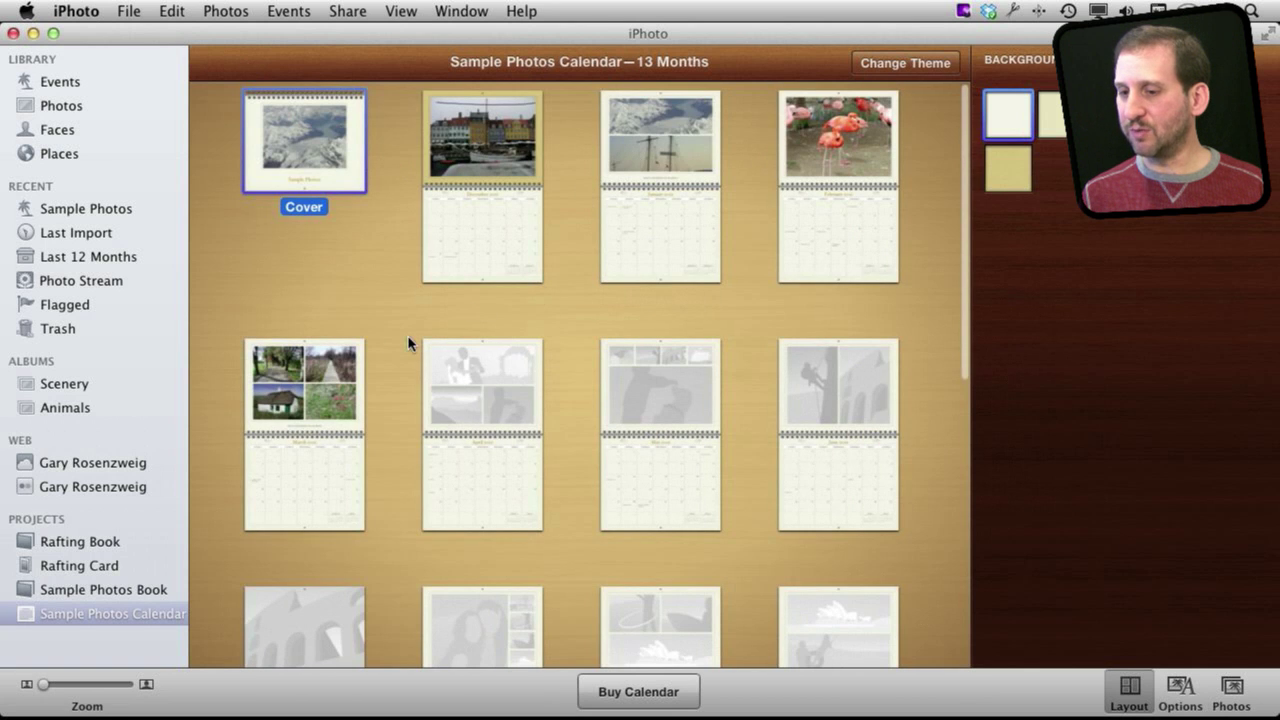
Show the calendar's photos pane and open the Print dialog from the File menu.
key(super+3)
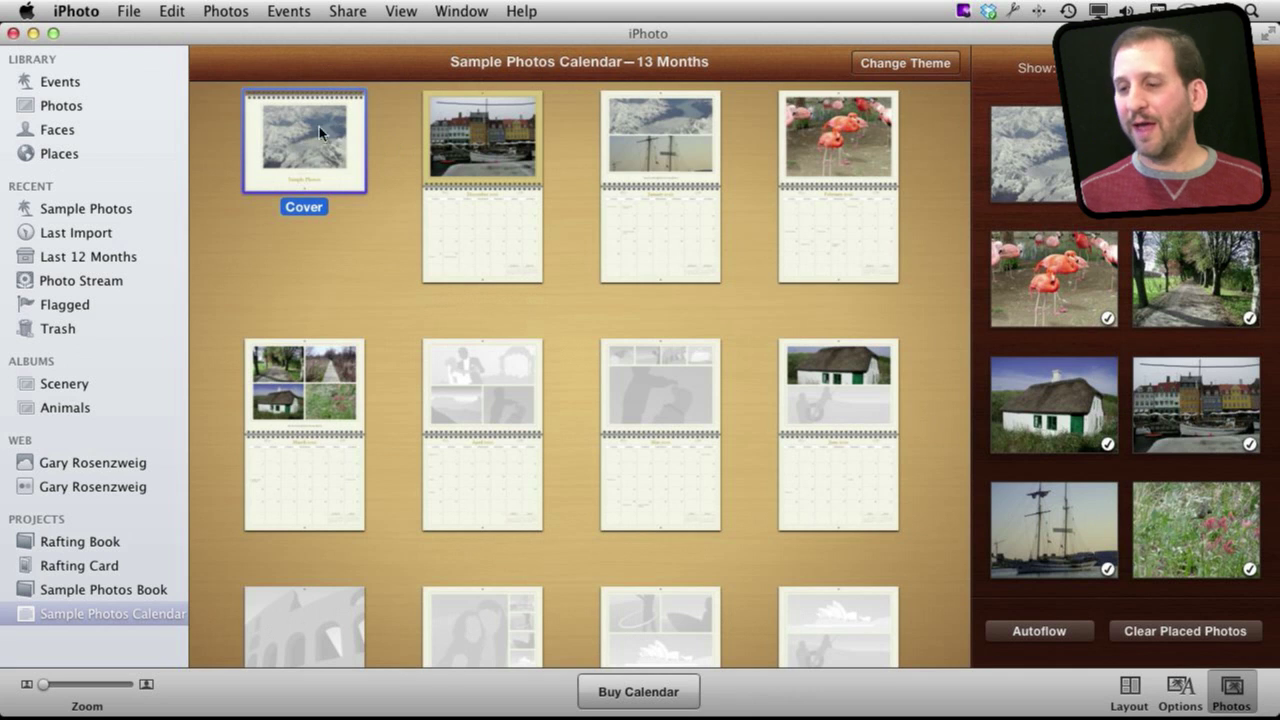
click(131, 12)
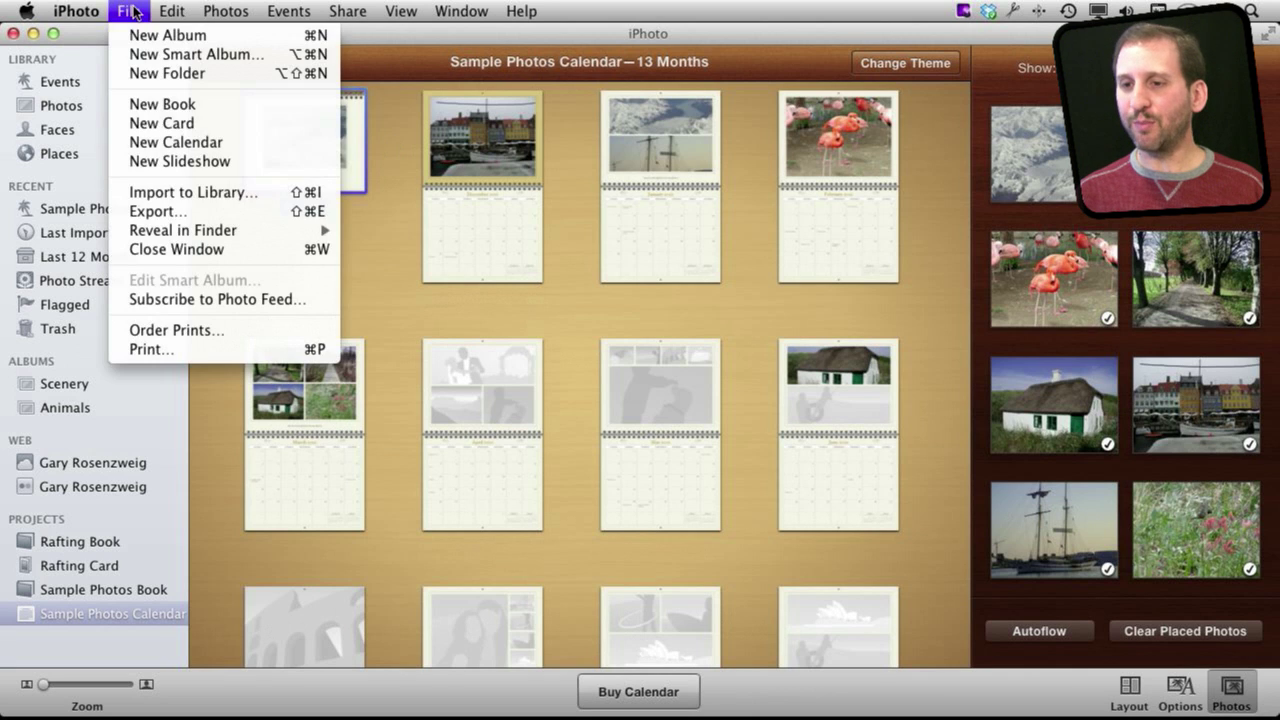
click(158, 349)
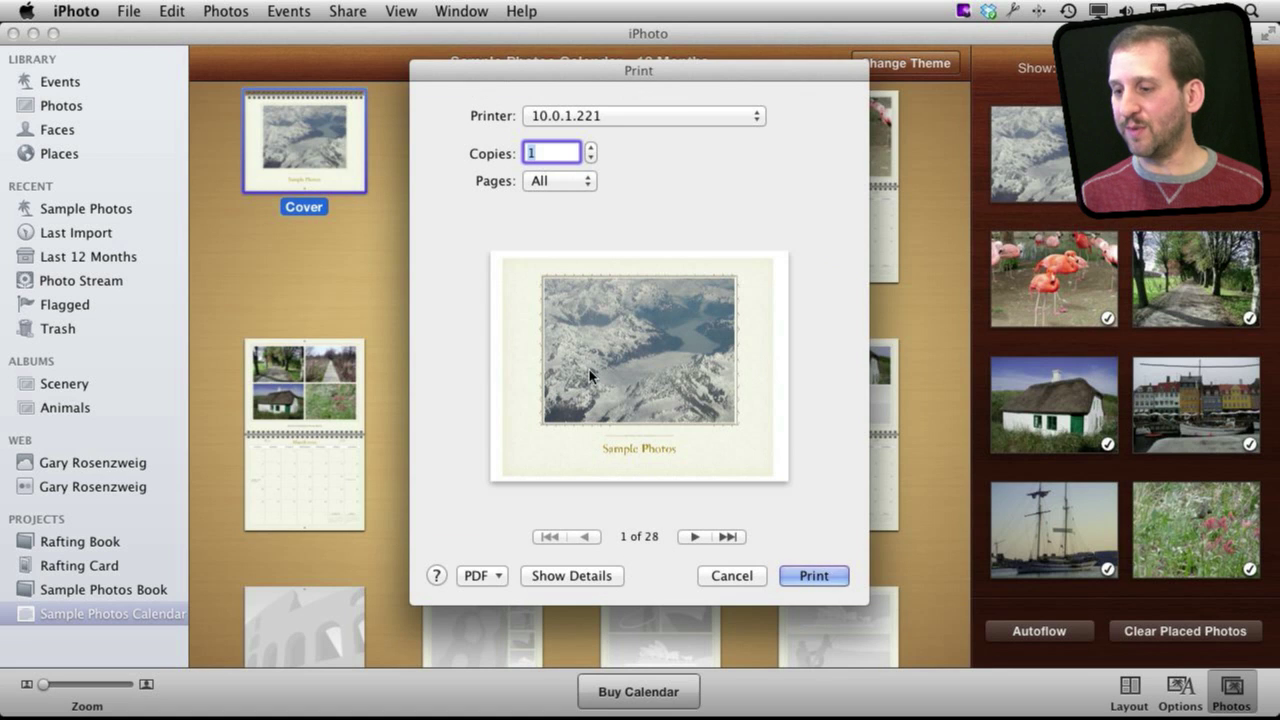
Page through the print preview to December 2011, page 3, and reveal the full print options.
click(697, 537)
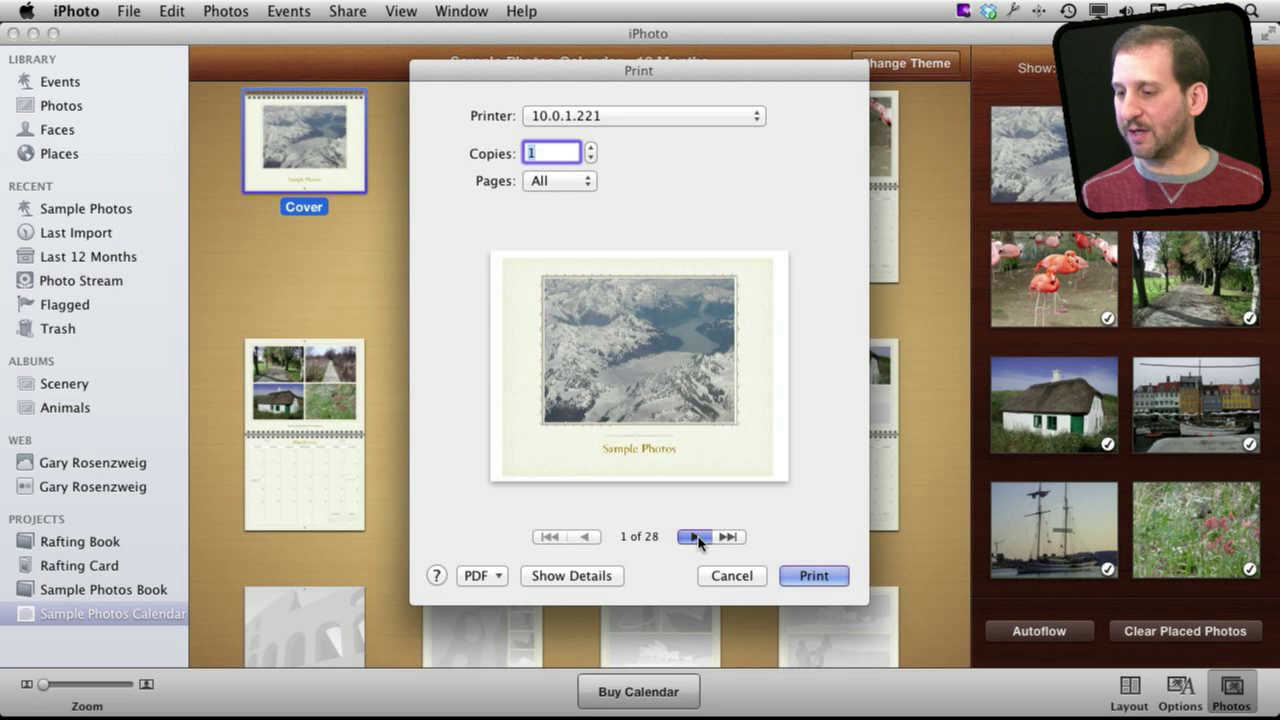
click(697, 537)
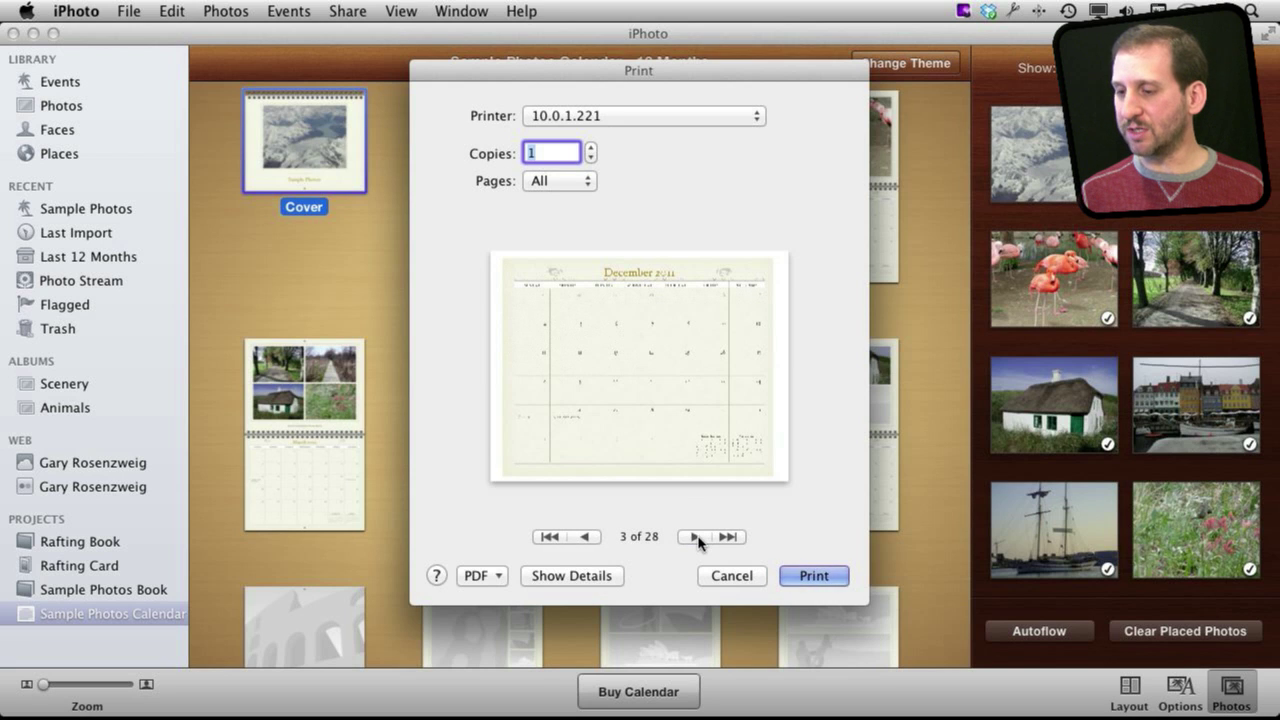
click(588, 537)
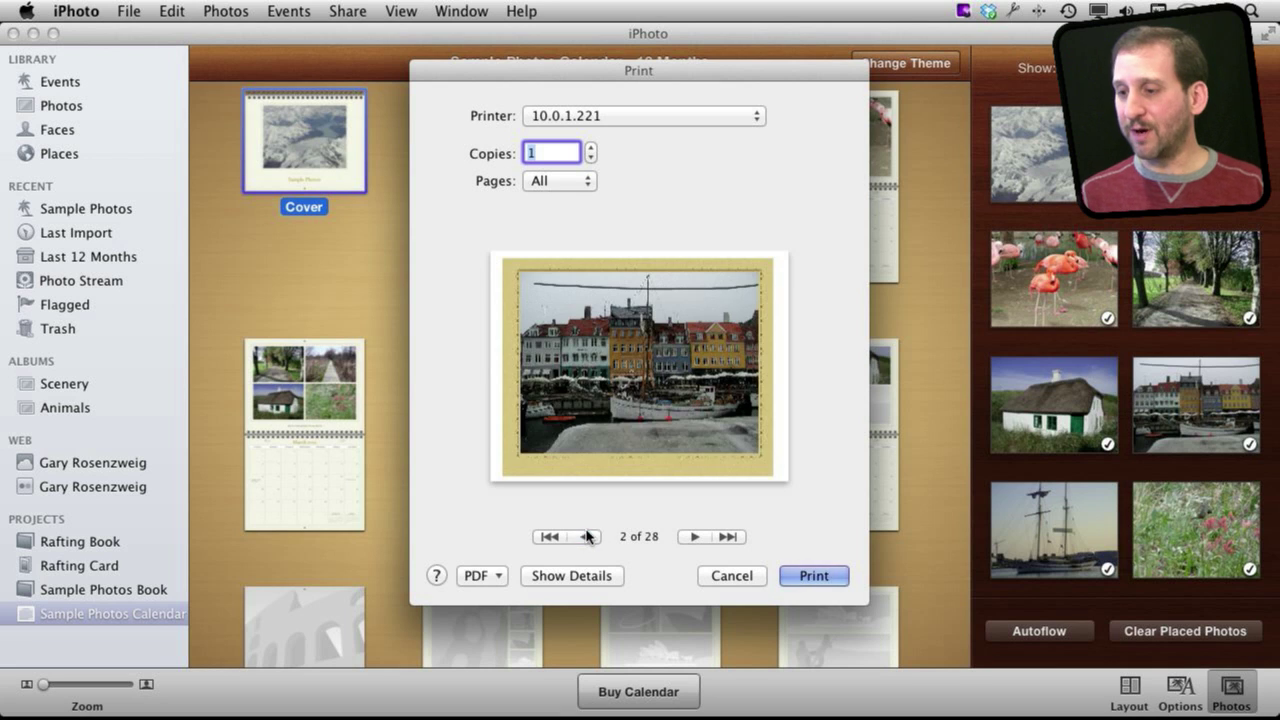
click(695, 540)
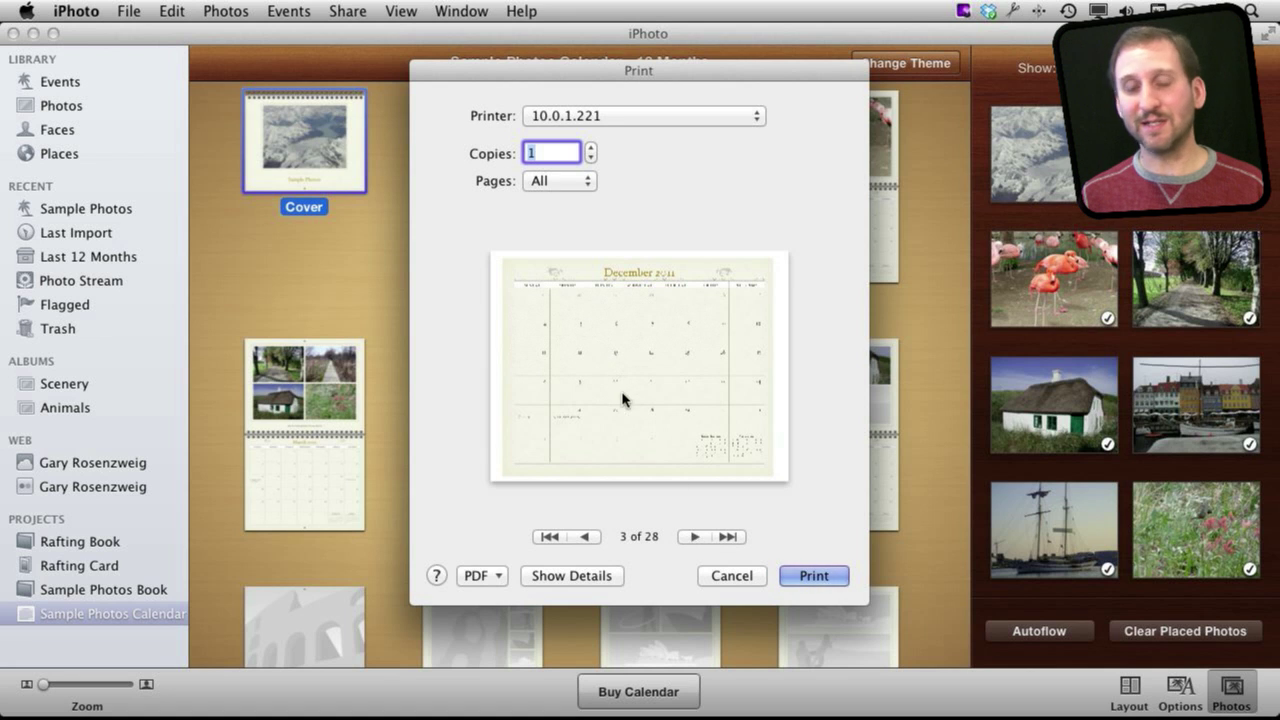
click(563, 577)
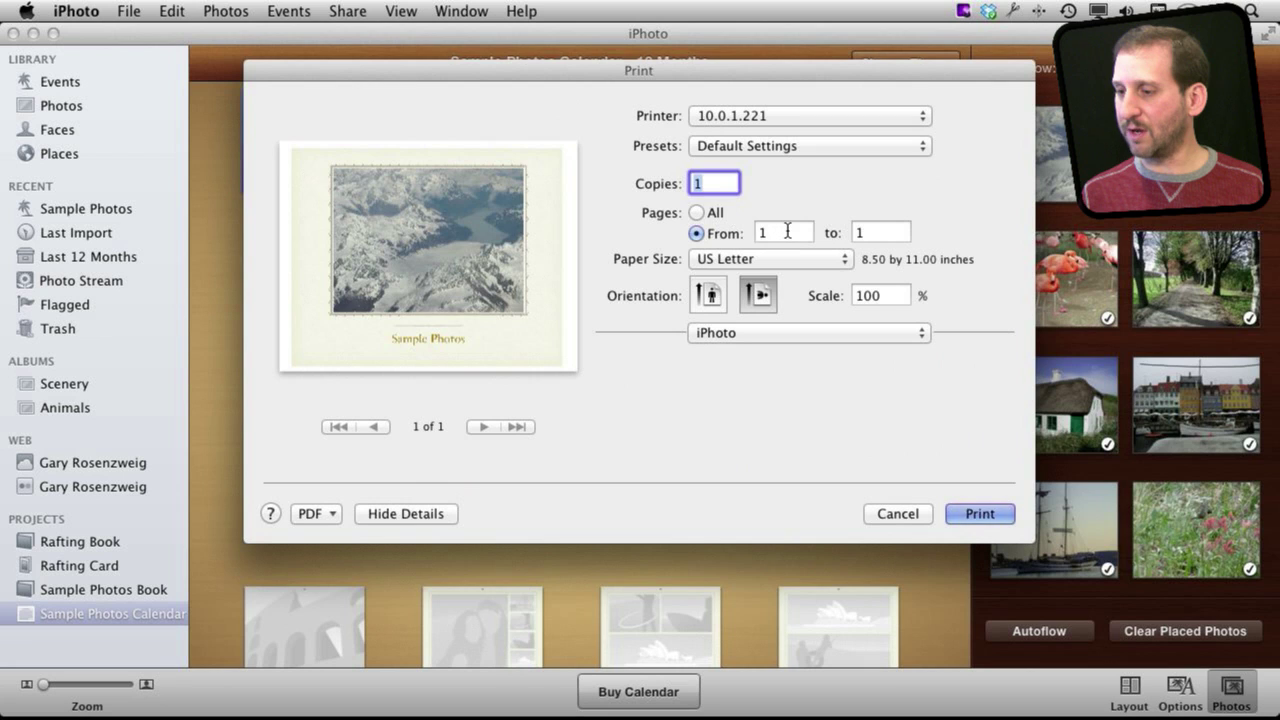
Set the page range to 3 through 3 and open it as a PDF in Preview.
double_click(787, 231)
text(3)
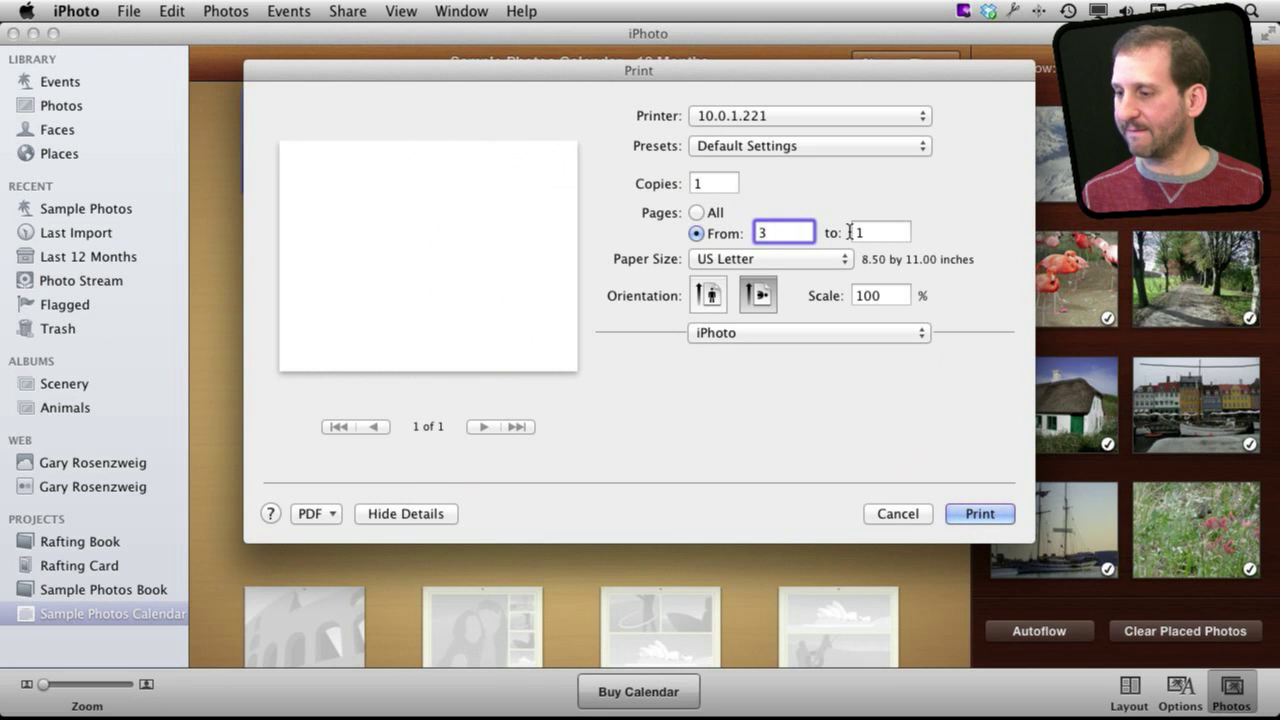
key(Tab)
text(3)
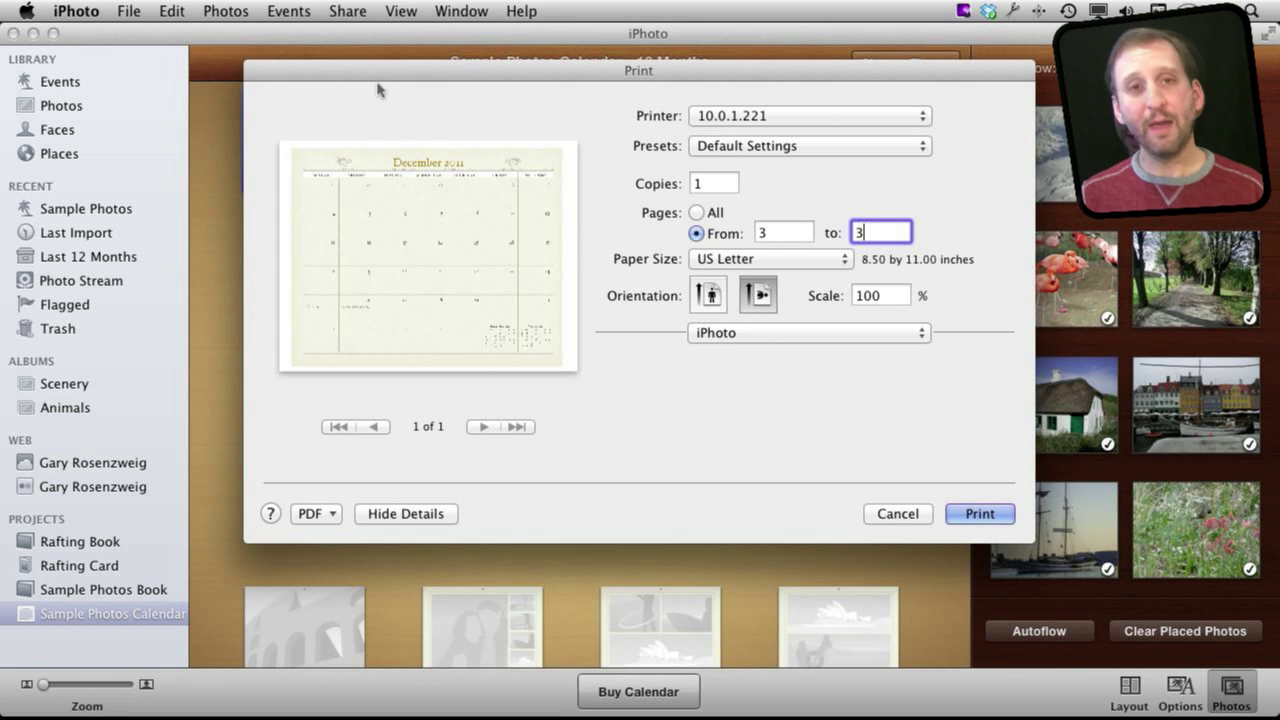
click(330, 515)
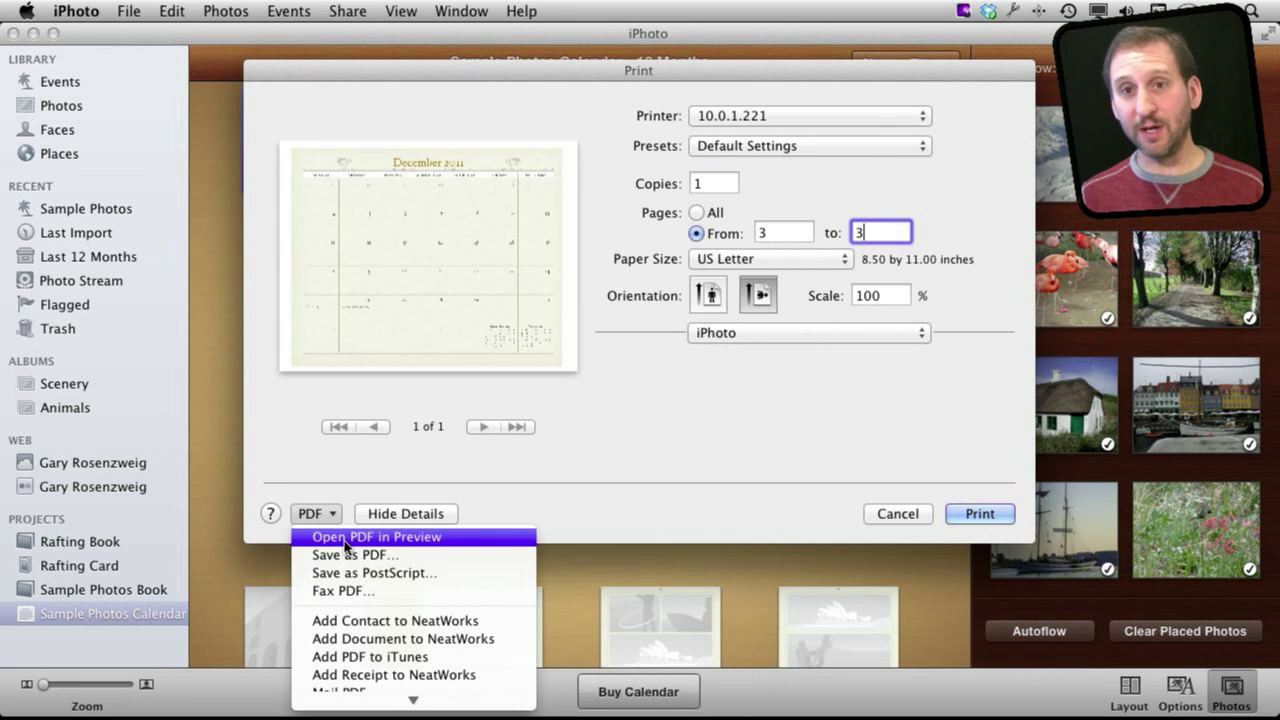
click(344, 540)
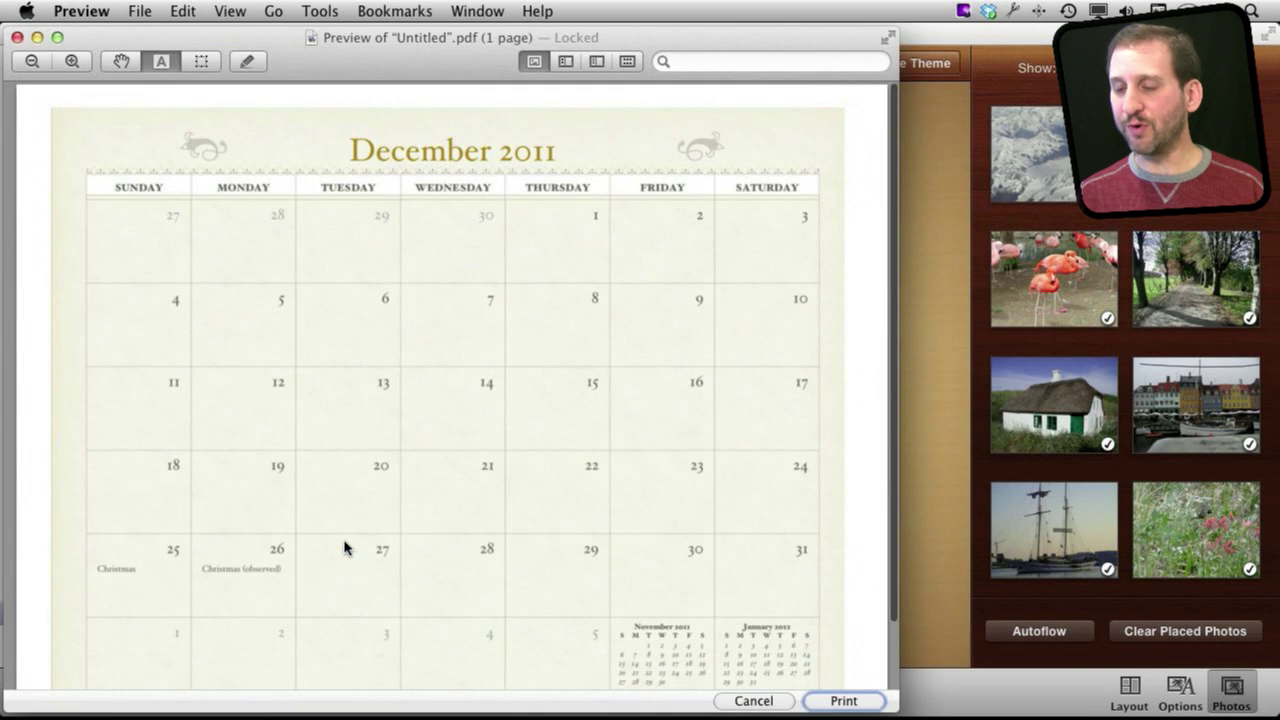
Set up a JPEG export of the December page at 300 pixels/inch to the Desktop.
mouse_move(312, 62)
mouse_down()
mouse_move(332, 58)
mouse_move(310, 52)
mouse_up()
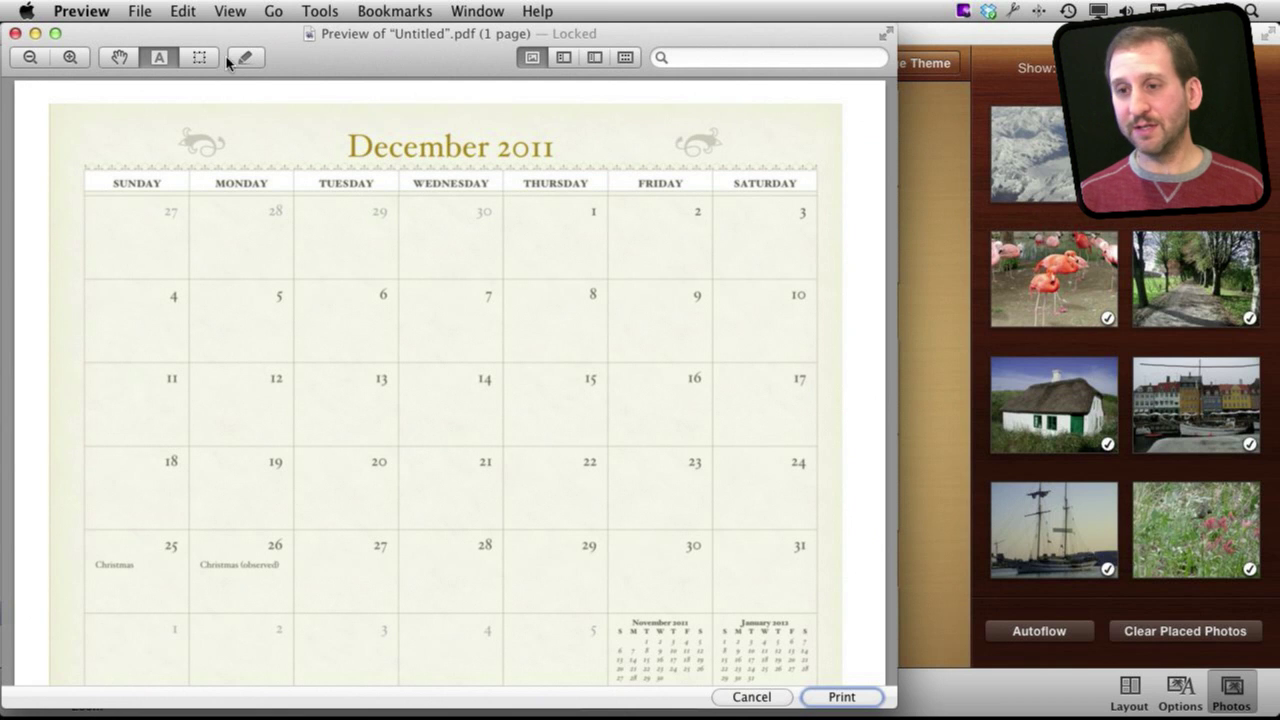
click(139, 11)
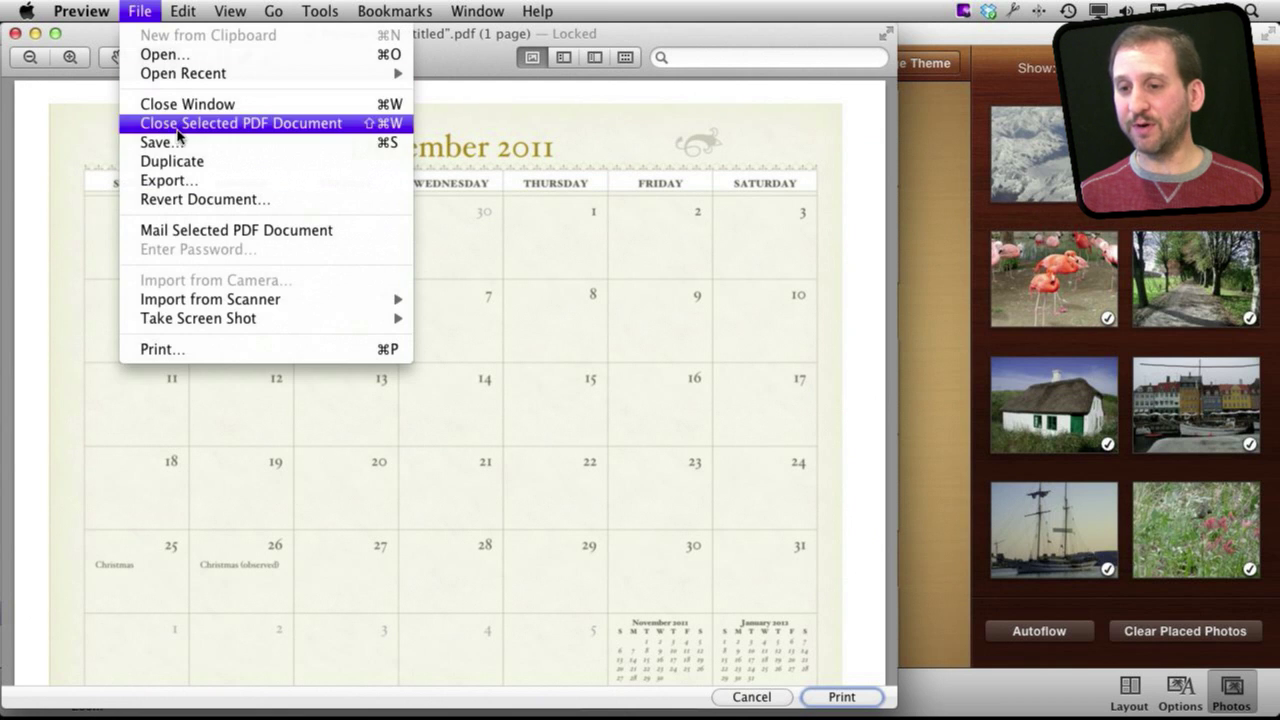
click(178, 187)
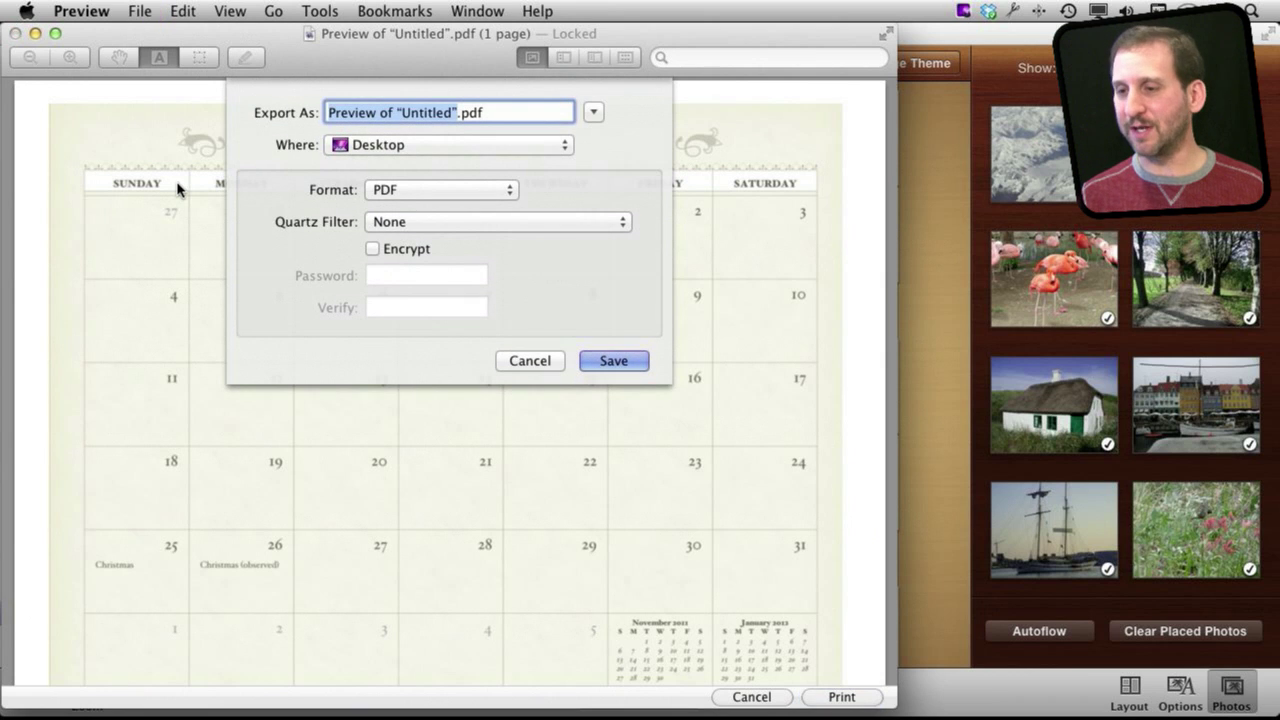
click(403, 189)
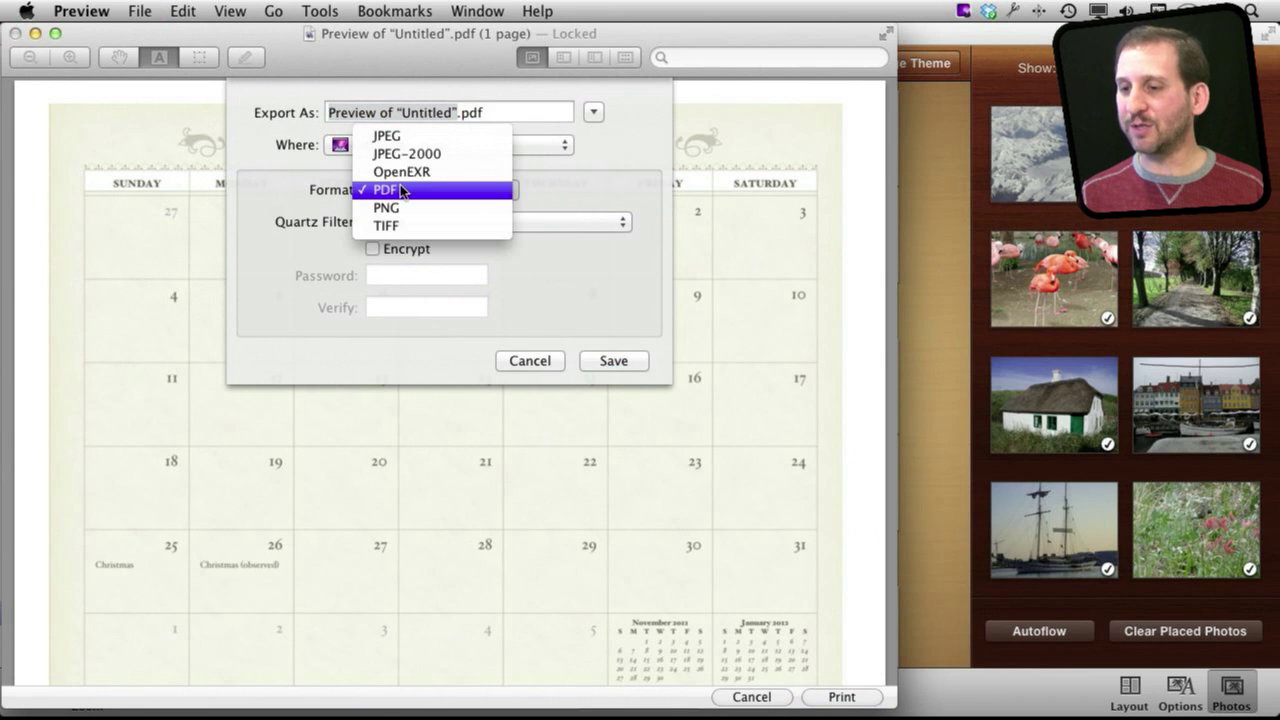
click(402, 139)
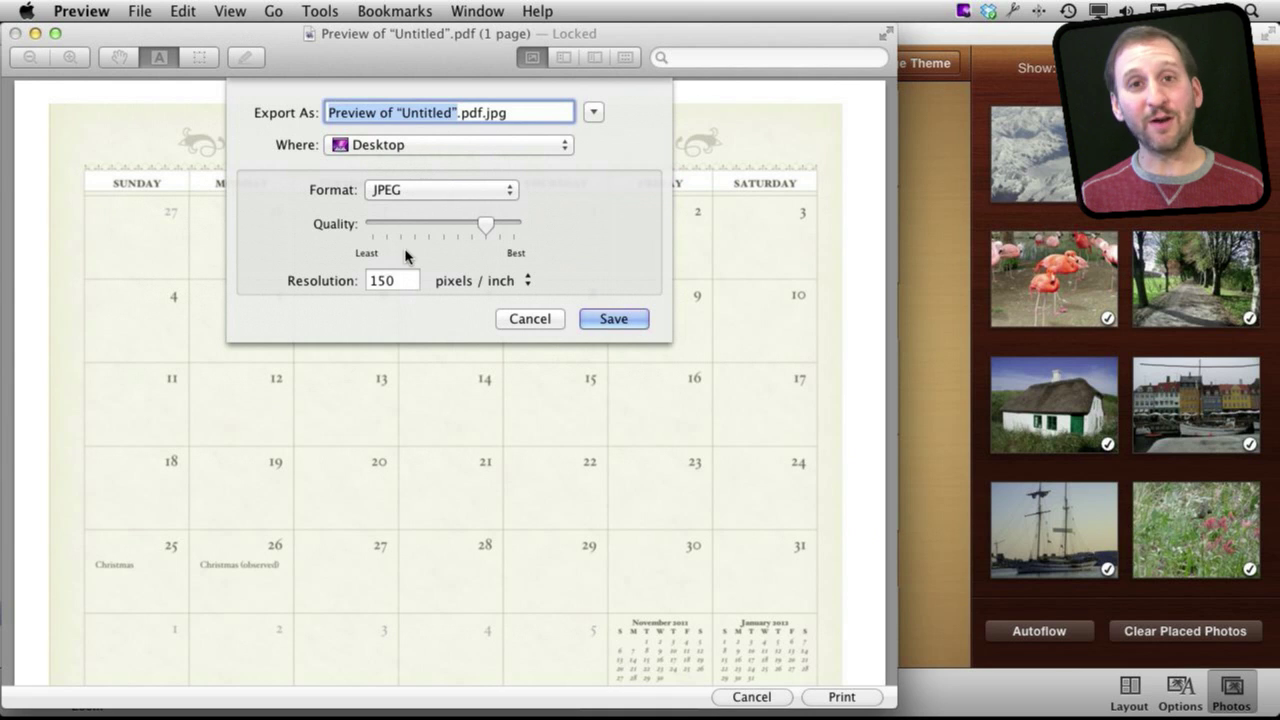
double_click(412, 281)
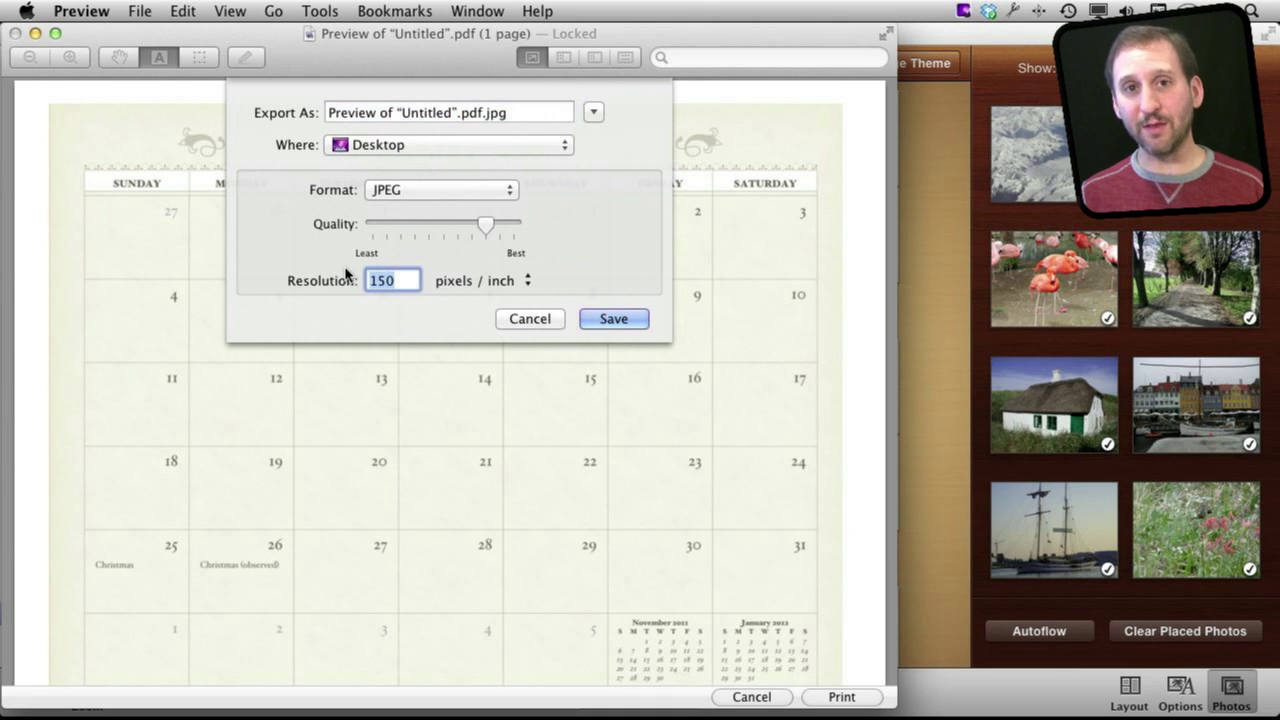
text(300)
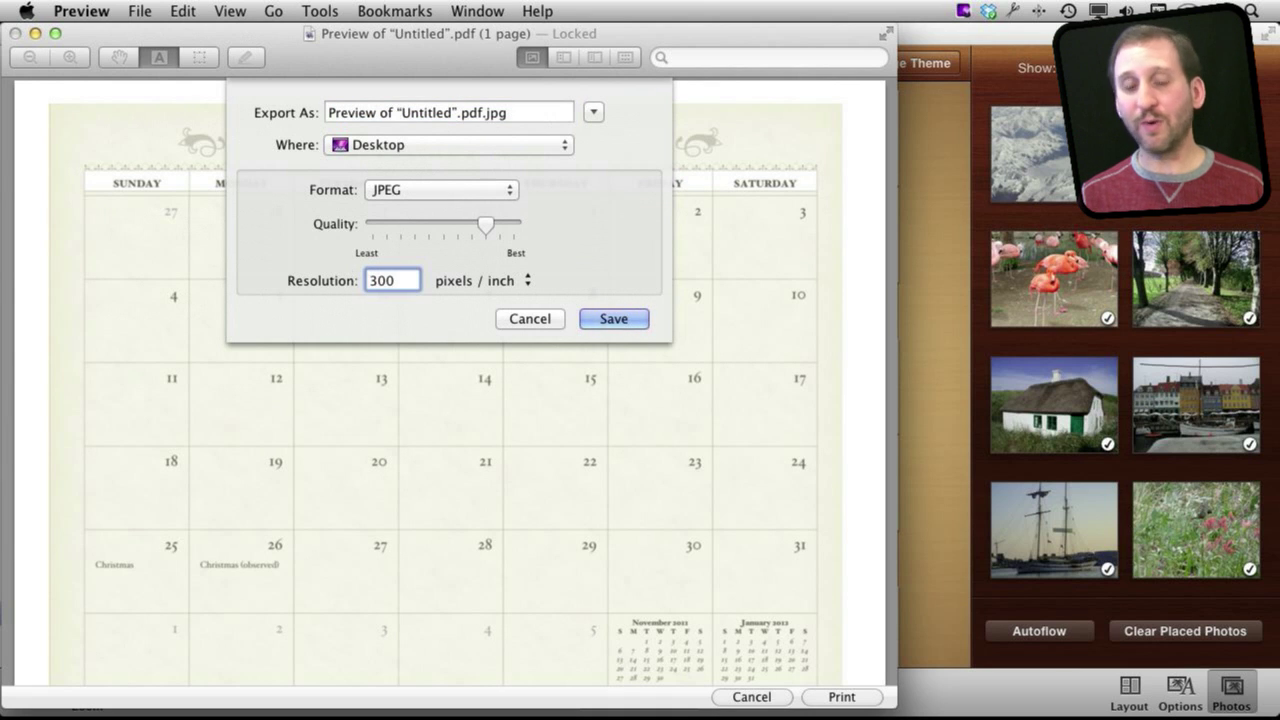